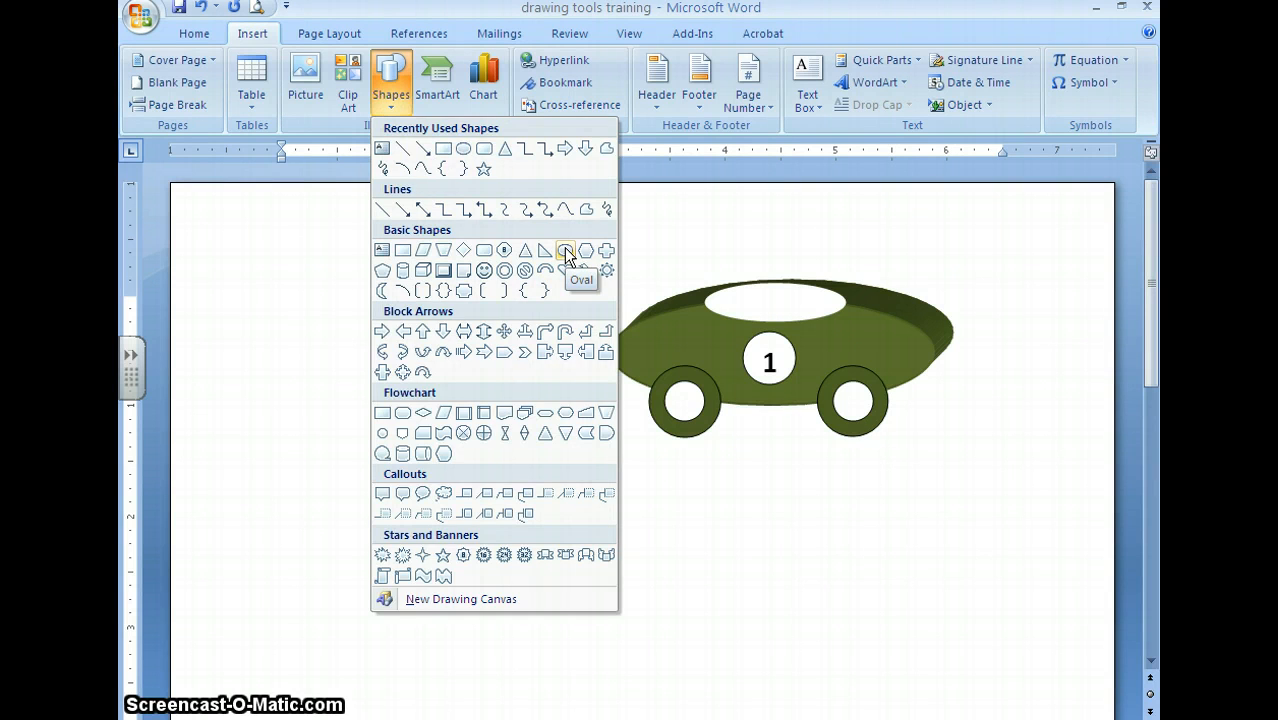
# Draw a circle about 0.82" across on the blank area beside the finished car and fill it with the darkest olive green theme color
pyautogui.click(565, 251)
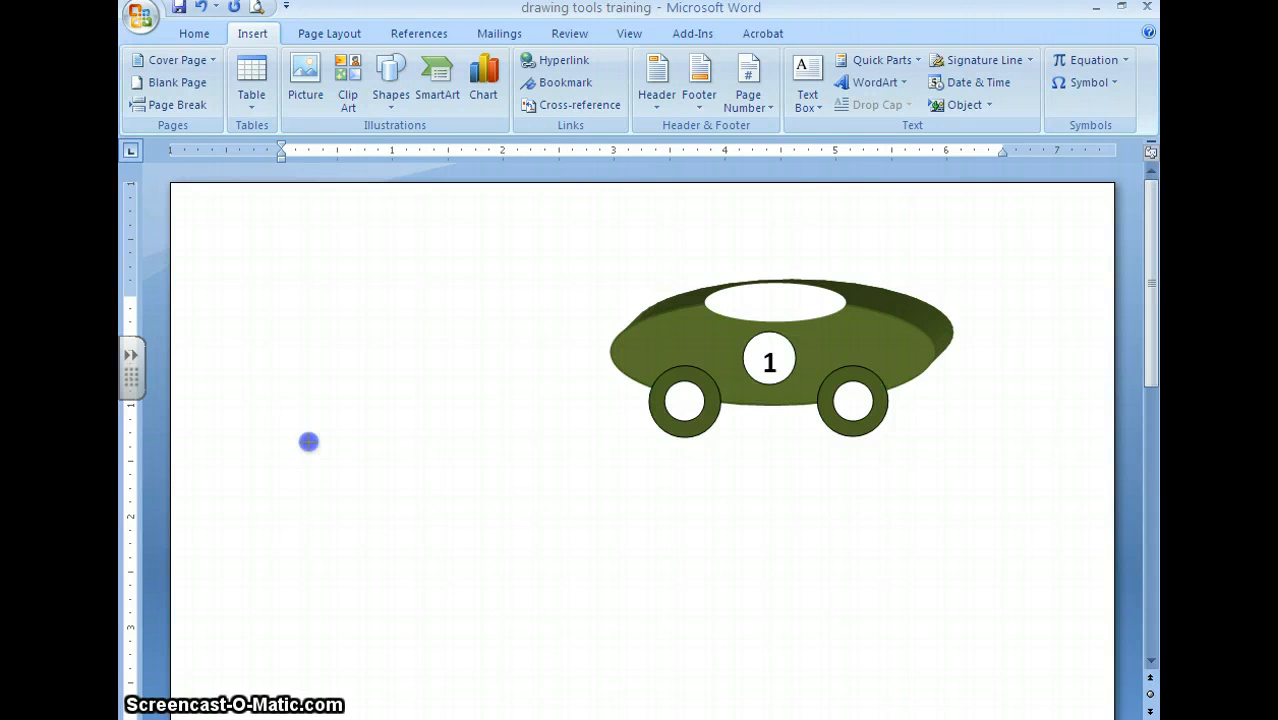
pyautogui.moveTo(309, 442); pyautogui.dragTo(378, 530)
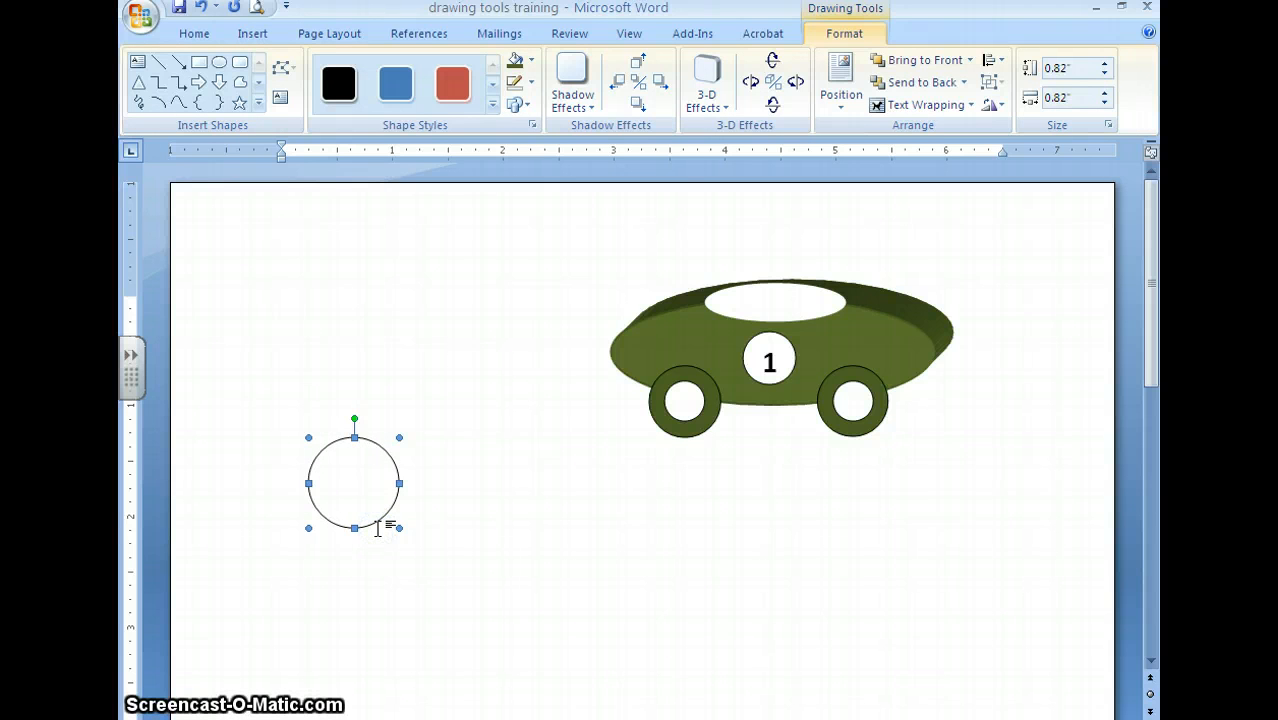
pyautogui.click(531, 61)
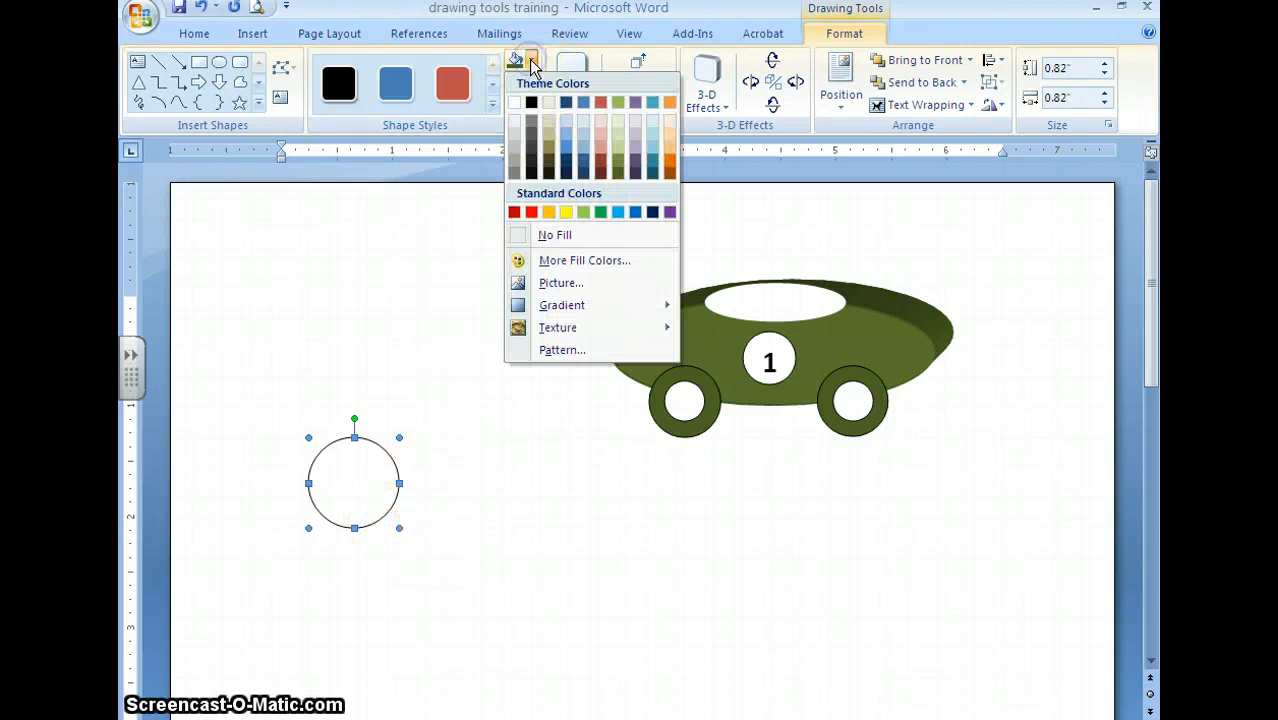
pyautogui.click(618, 172)
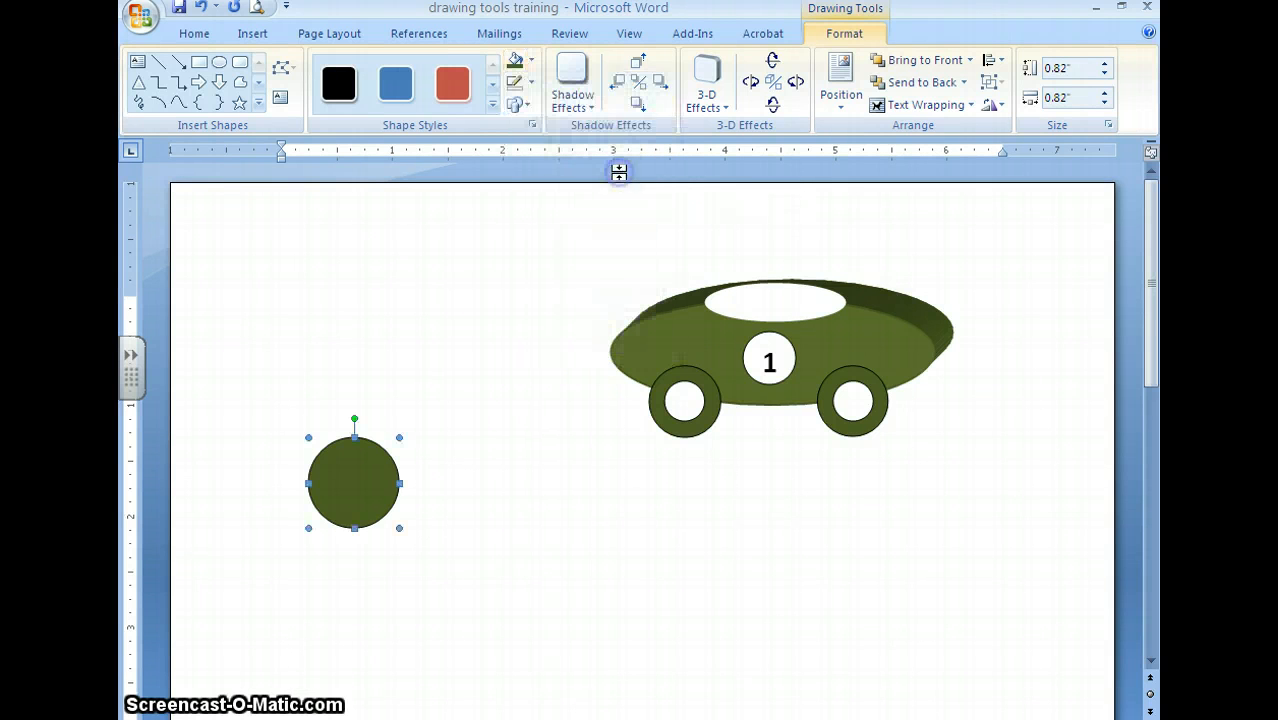
# Draw a smaller white circle about 0.45" across, centered inside the dark green circle, to form the wheel's hub
pyautogui.click(221, 64)
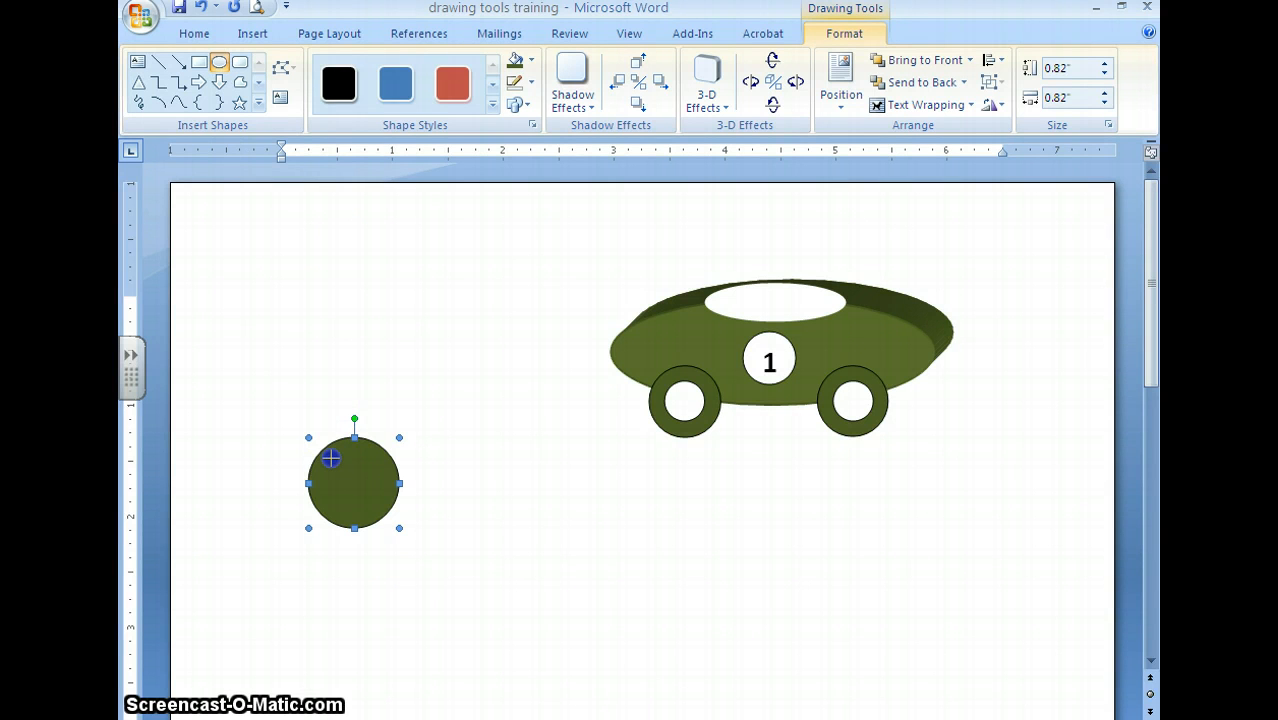
pyautogui.moveTo(357, 507); pyautogui.dragTo(380, 508)
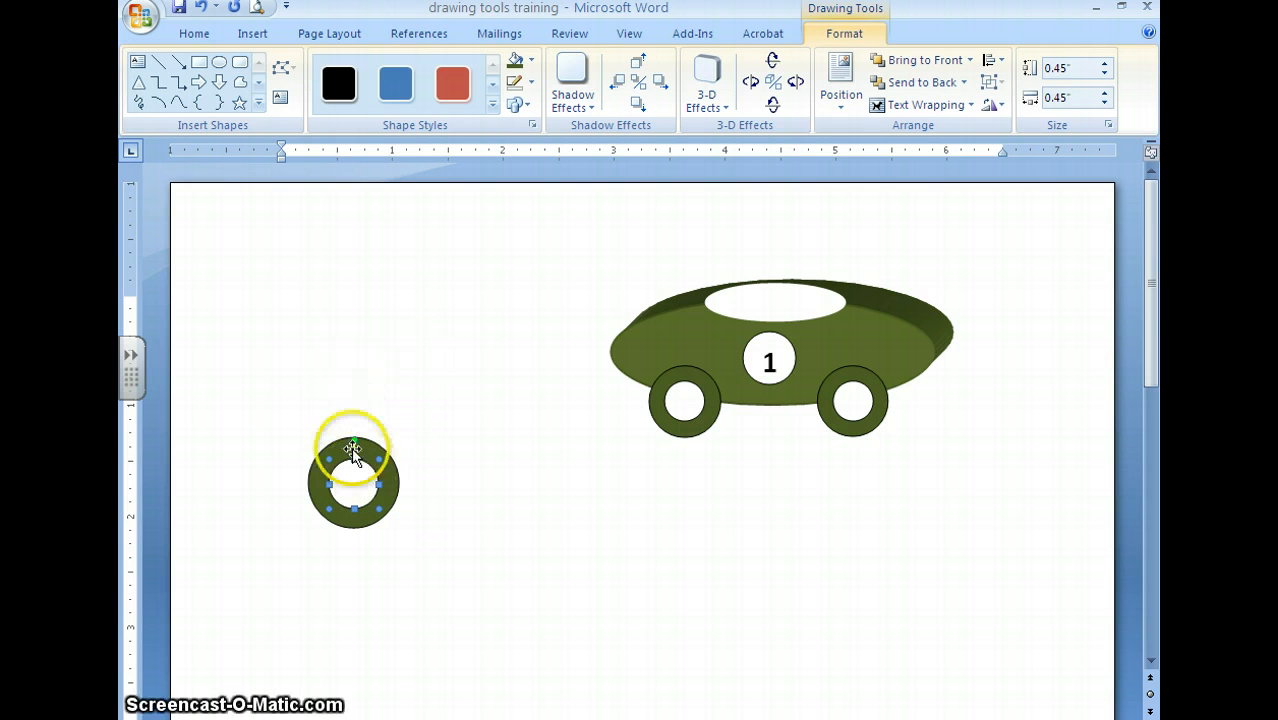
pyautogui.click(286, 412)
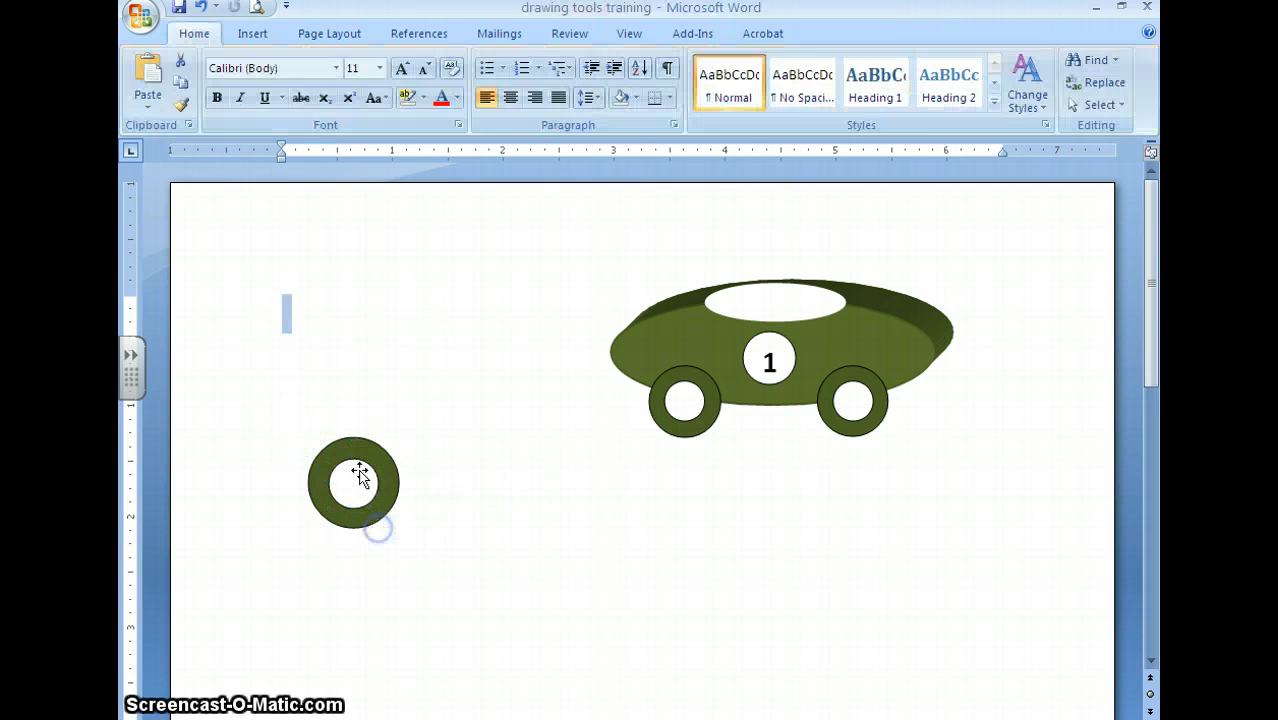
# Select both the inner white circle and the outer green circle and group them into one wheel
pyautogui.click(360, 486)
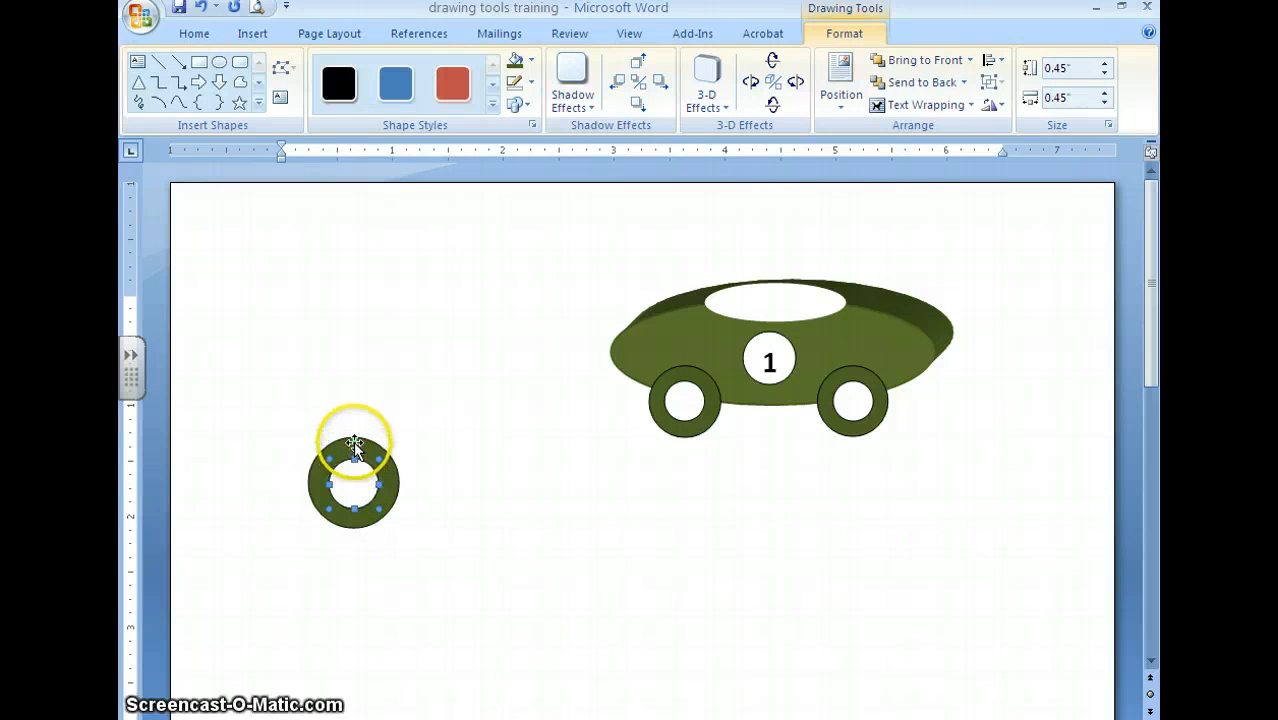
pyautogui.keyDown('shift'); pyautogui.click(337, 441); pyautogui.keyUp('shift')
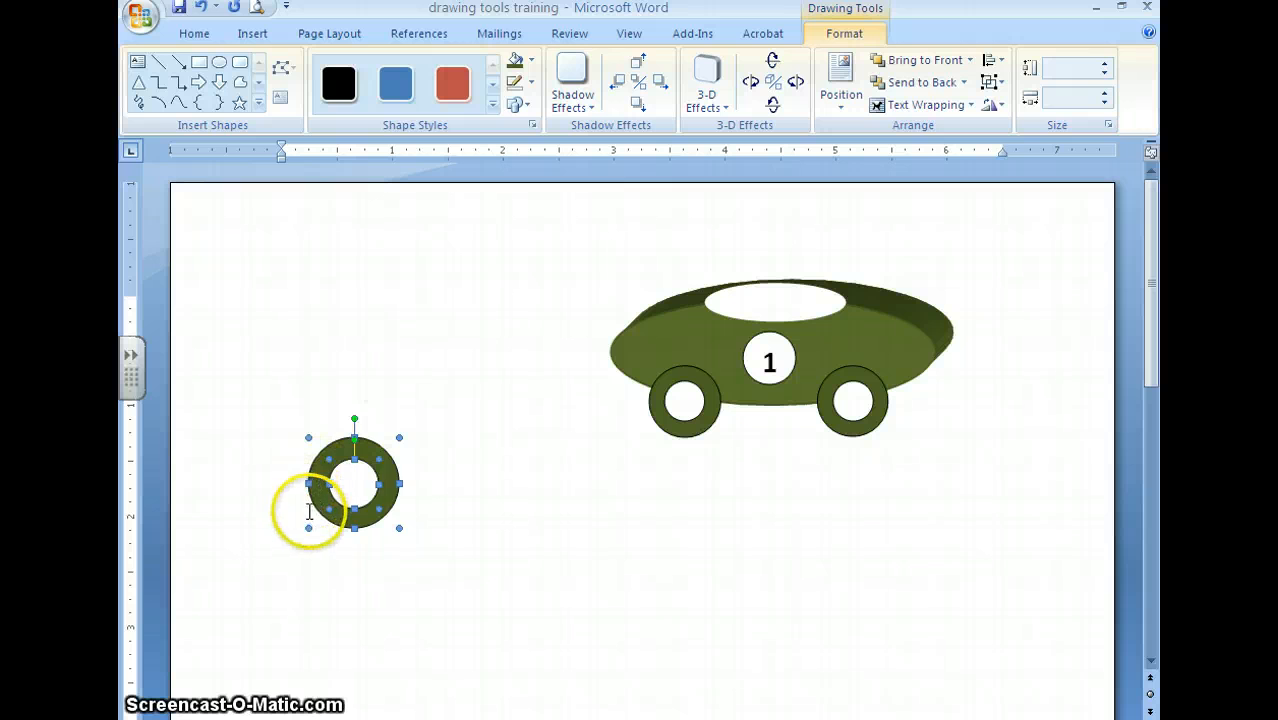
pyautogui.rightClick(357, 462)
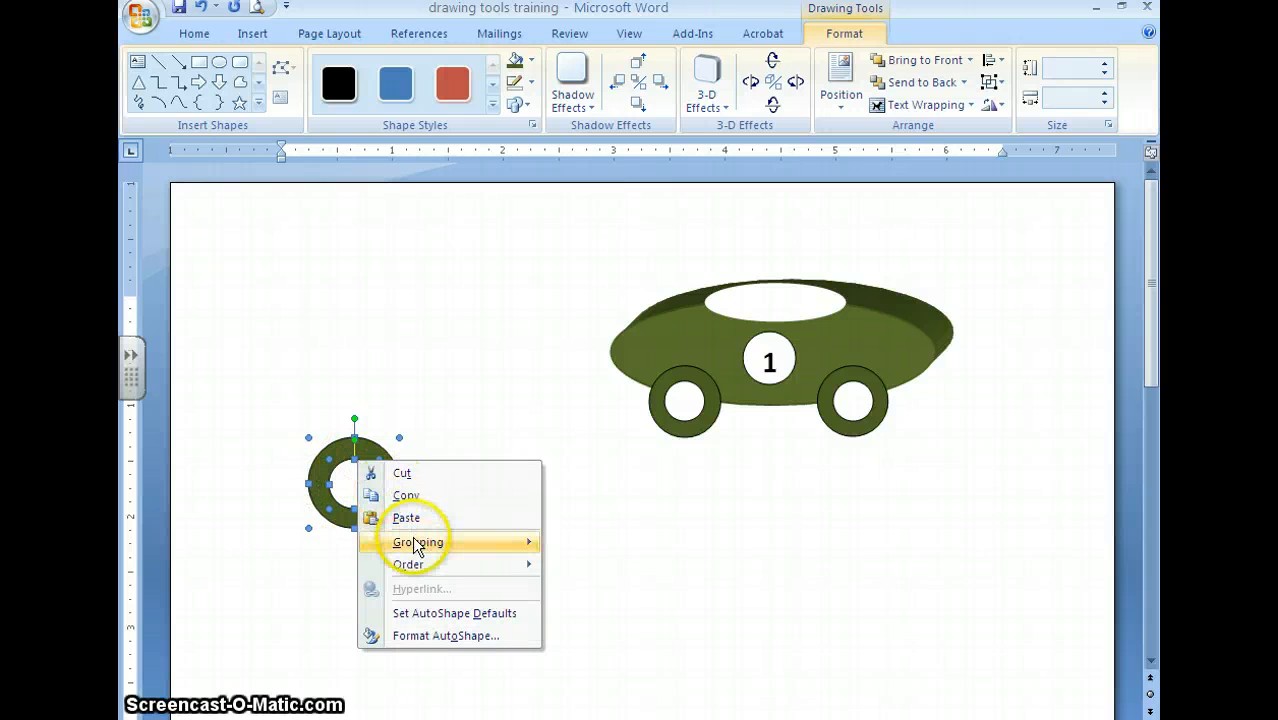
pyautogui.moveTo(417, 546)
pyautogui.click(594, 545)
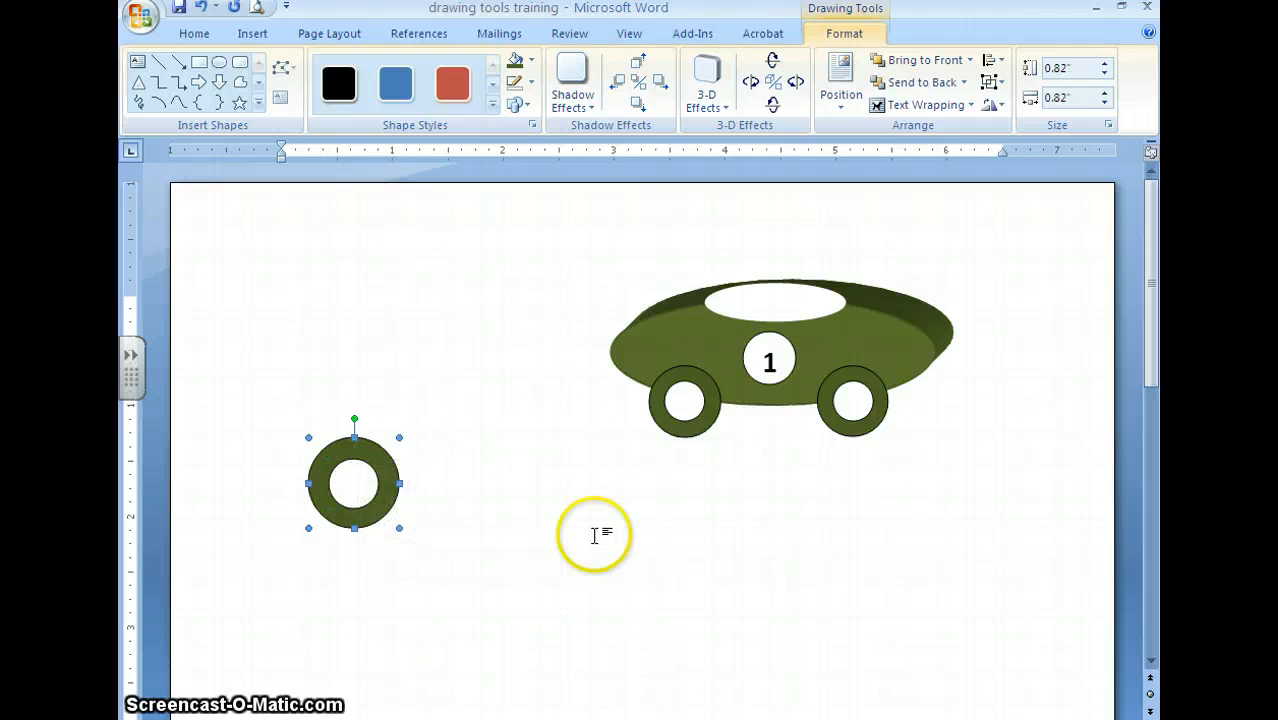
# Duplicate the grouped wheel and place the copy beside the original, about 1.5" away, as the second wheel
pyautogui.click(355, 482)
pyautogui.rightClick(355, 482)
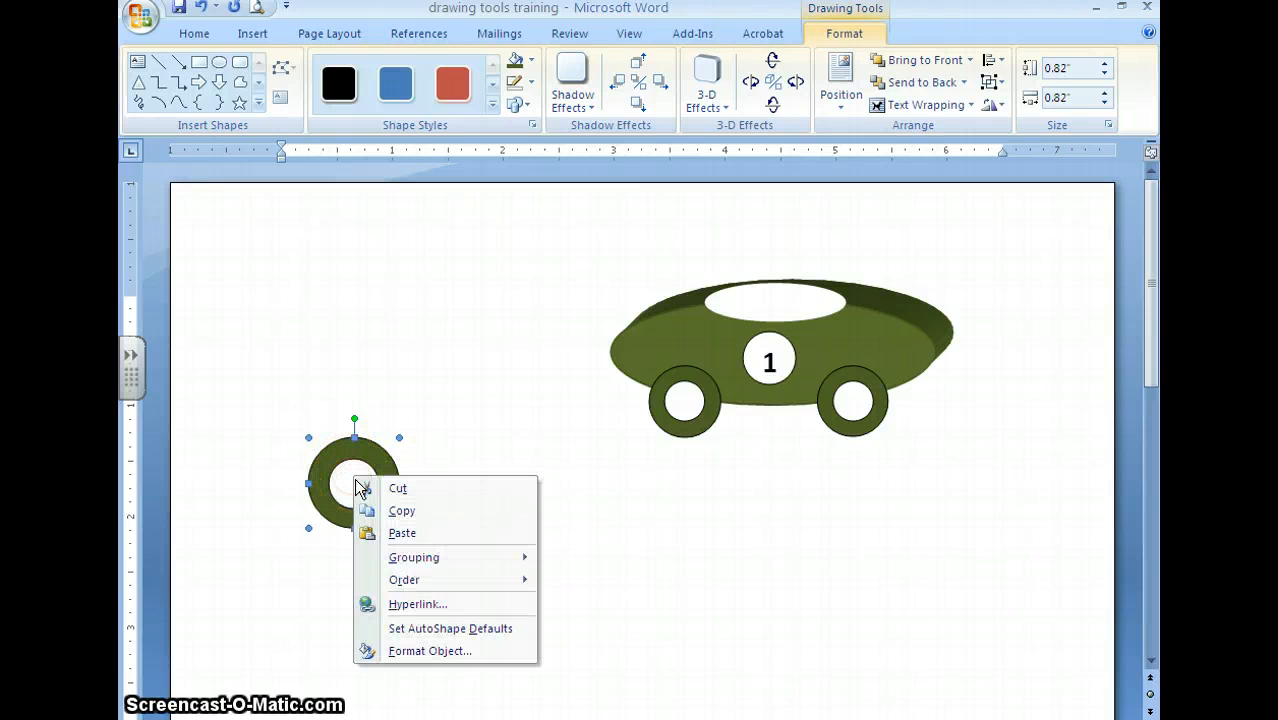
pyautogui.click(392, 513)
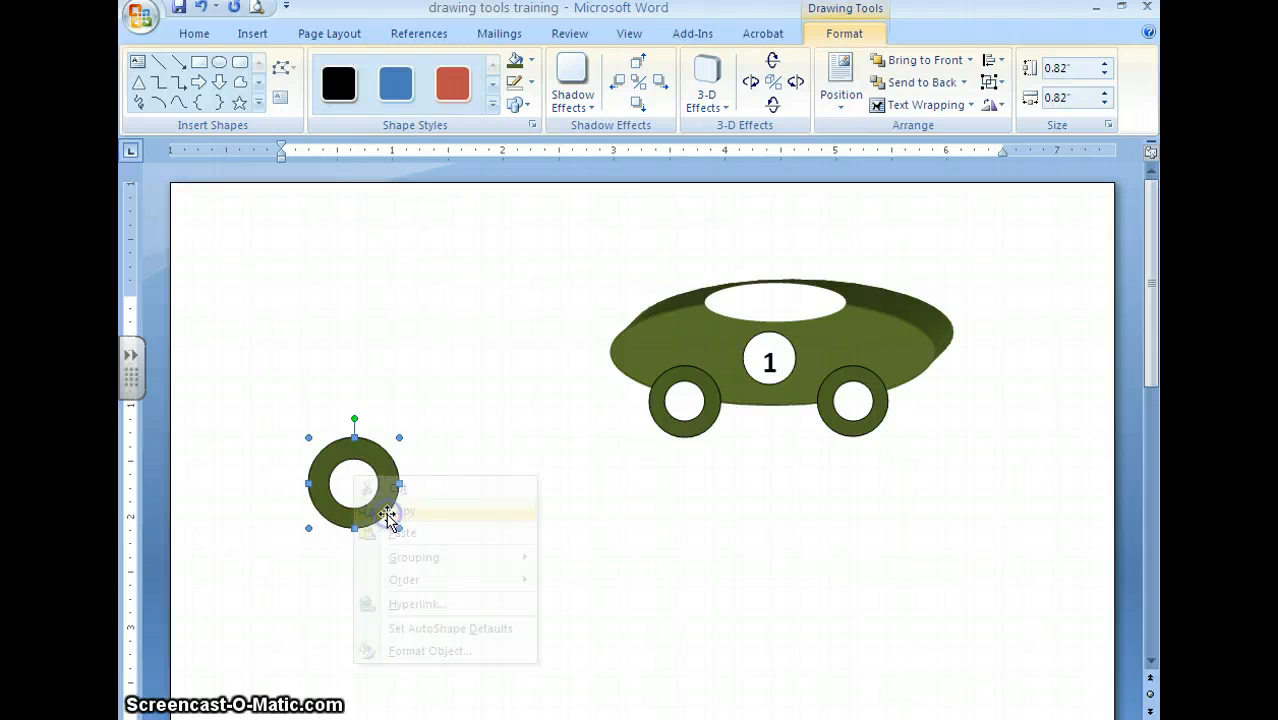
pyautogui.rightClick(500, 498)
pyautogui.click(567, 279)
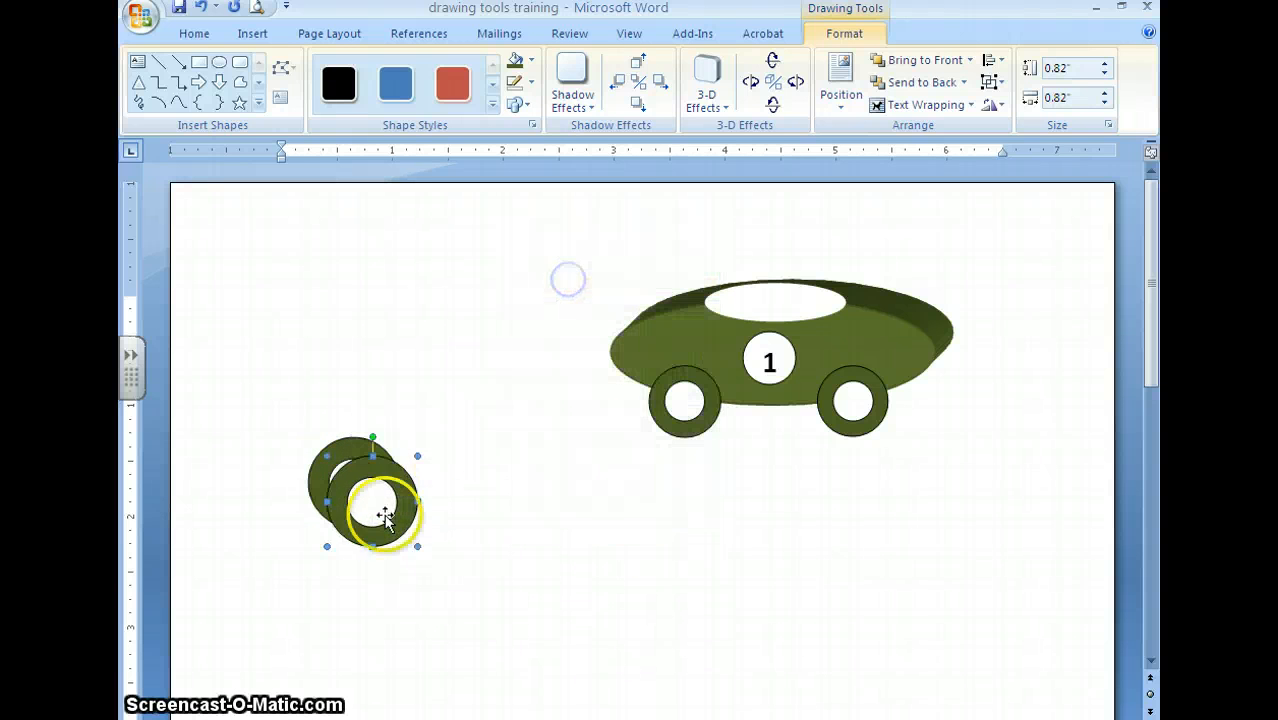
pyautogui.moveTo(493, 460)
pyautogui.mouseDown()
pyautogui.moveTo(522, 448)
pyautogui.moveTo(518, 460)
pyautogui.mouseUp()
pyautogui.press('Up')
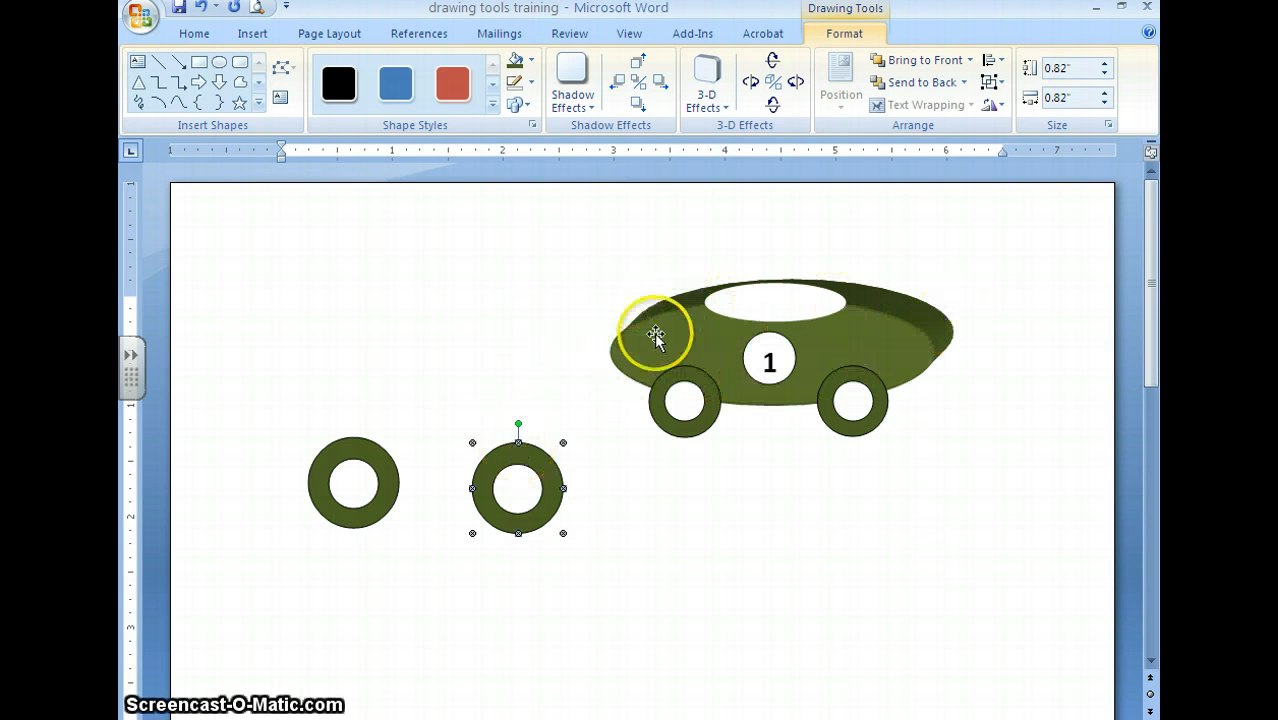
# Draw an oval car body about 1.07" high and 3.09" wide over the wheels, filled with Olive Green, Accent 3, Darker 25%
pyautogui.click(254, 35)
pyautogui.click(378, 106)
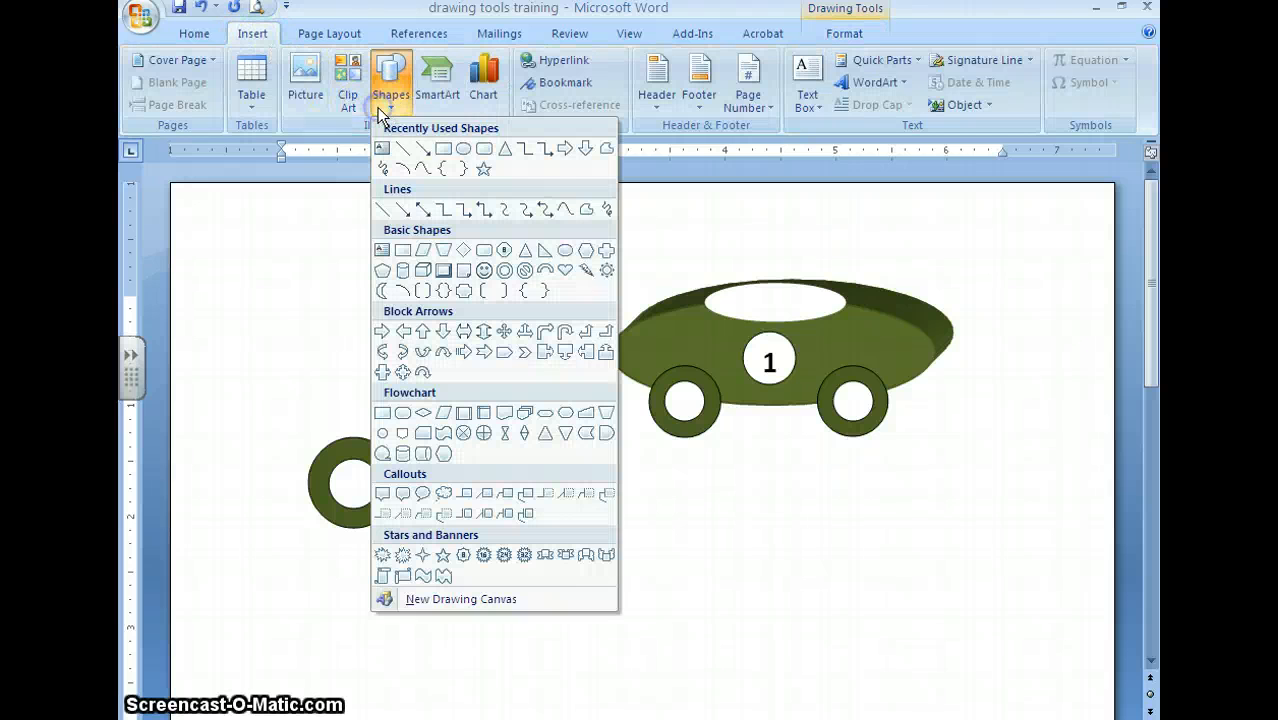
pyautogui.click(465, 149)
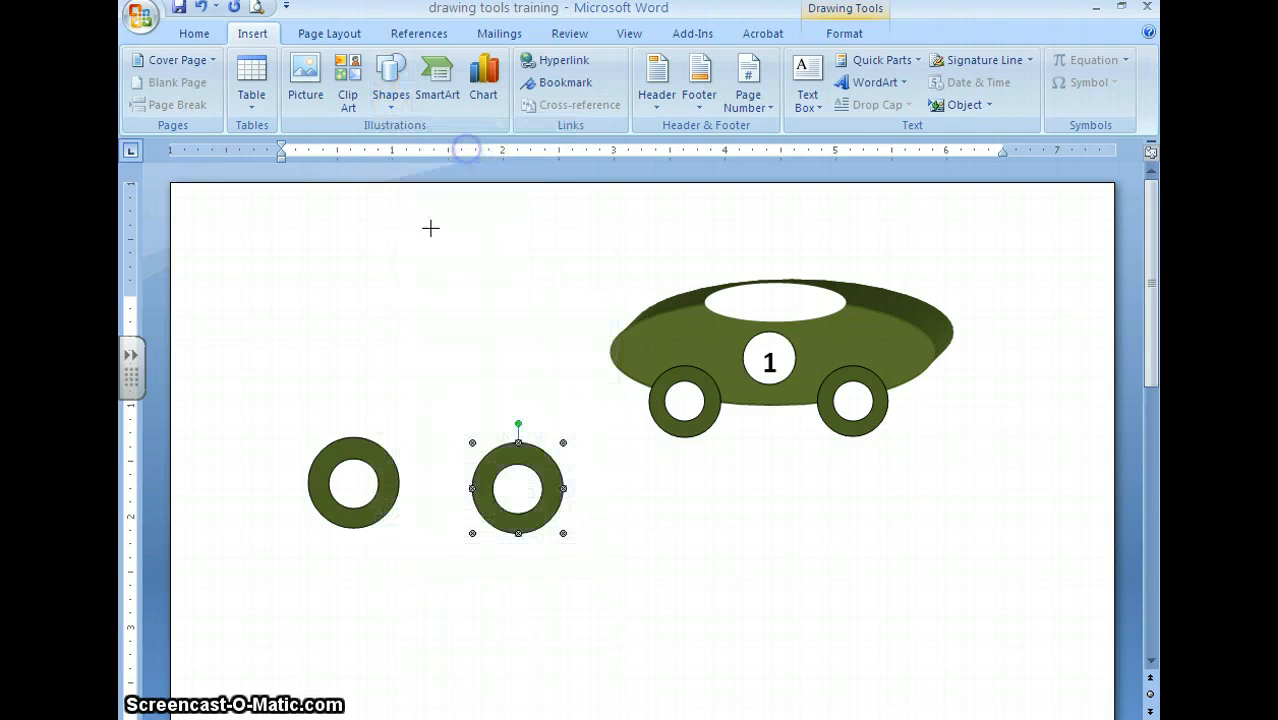
pyautogui.moveTo(268, 354)
pyautogui.mouseDown()
pyautogui.moveTo(365, 448)
pyautogui.moveTo(551, 454)
pyautogui.moveTo(613, 477)
pyautogui.mouseUp()
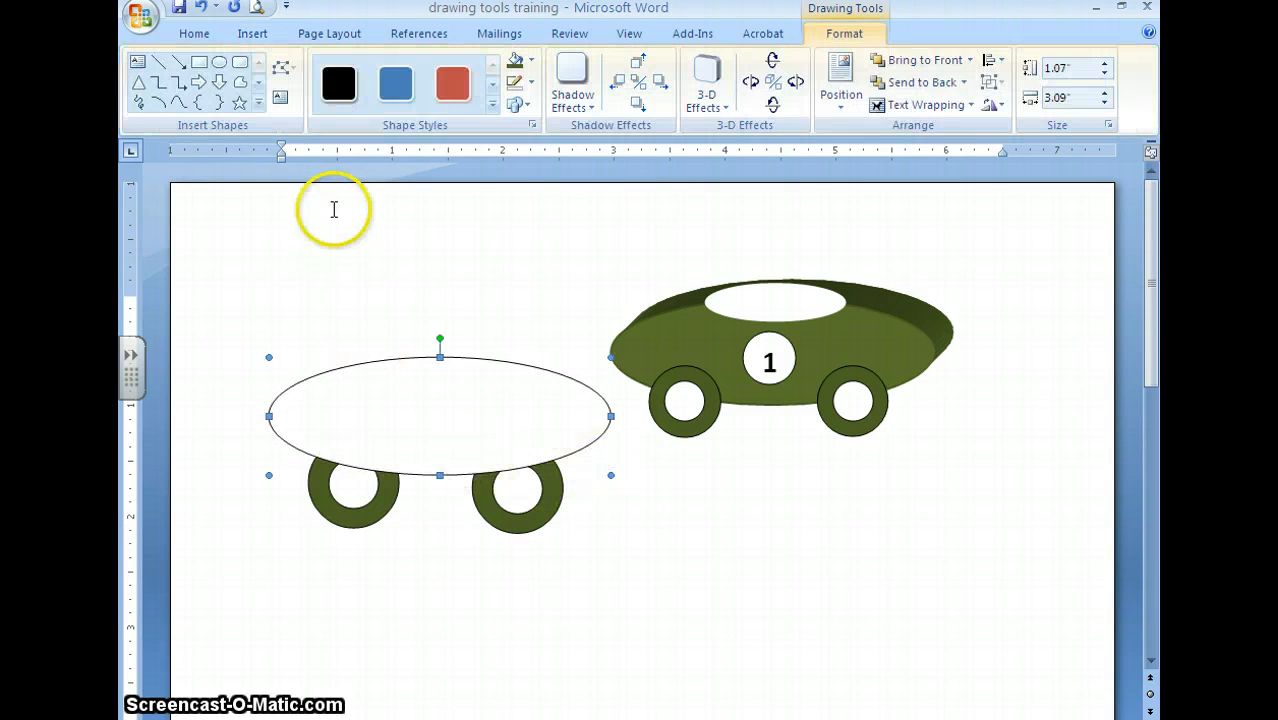
pyautogui.click(533, 64)
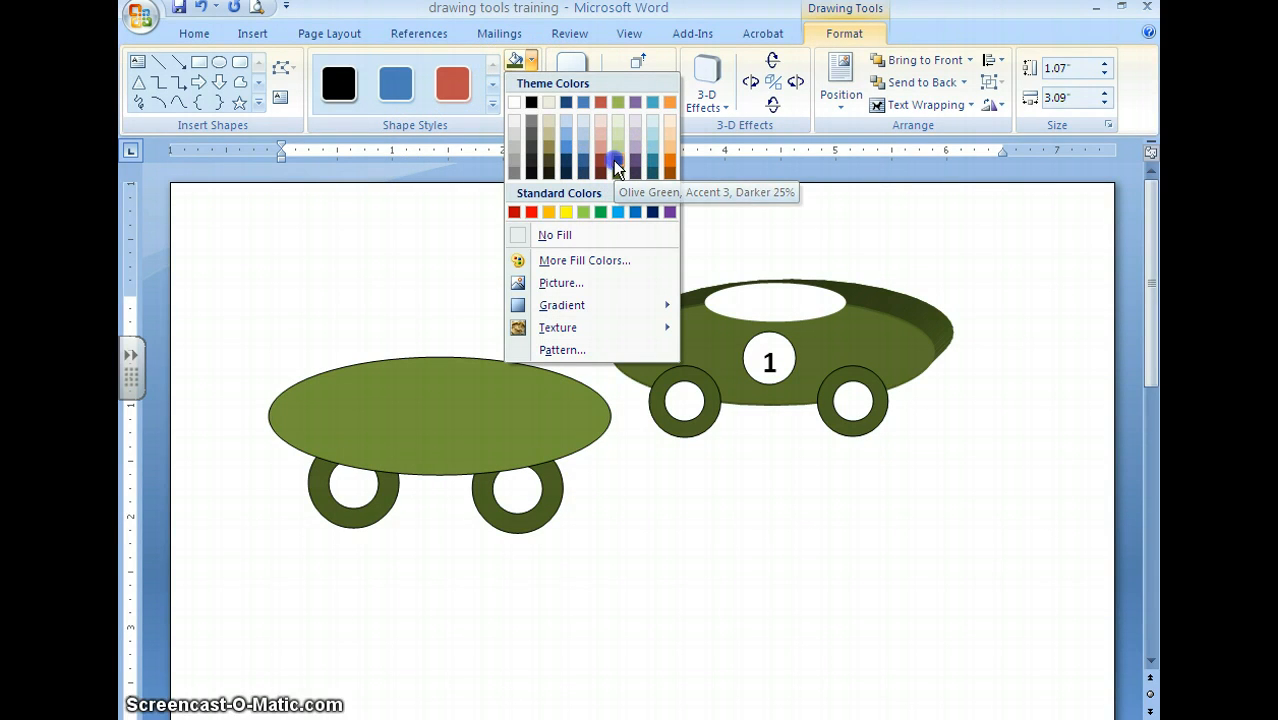
pyautogui.click(614, 161)
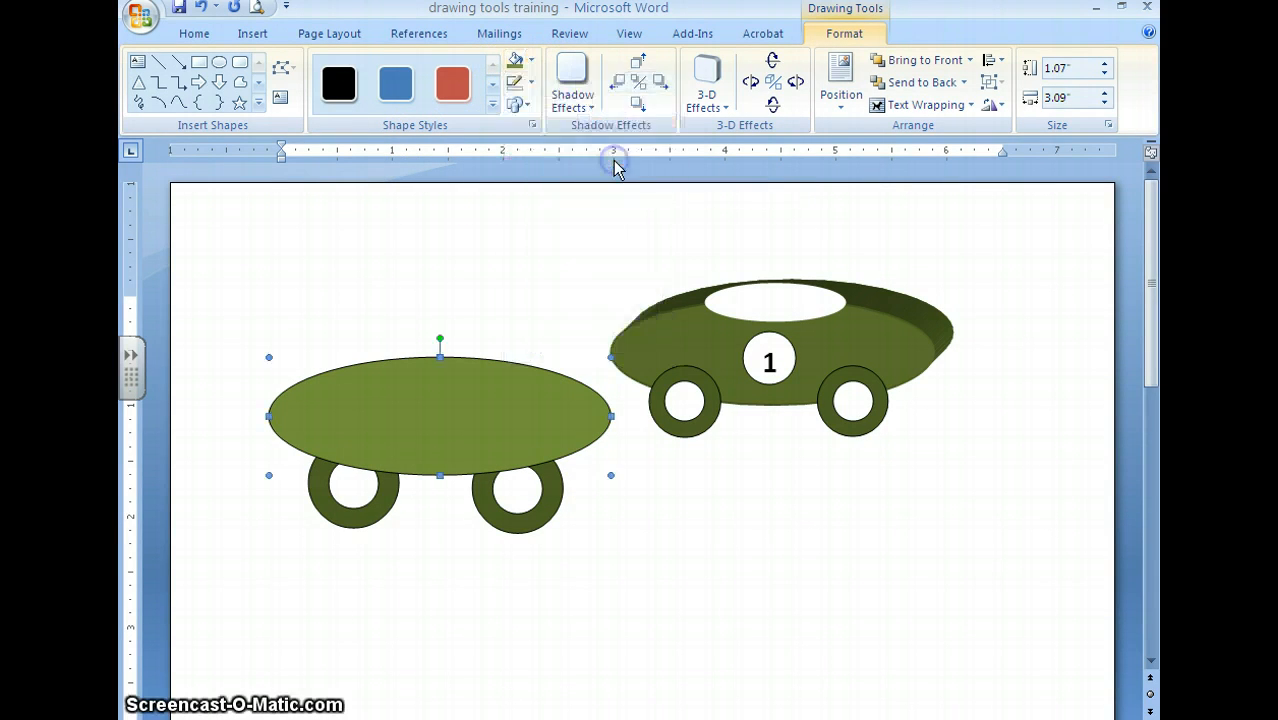
# Send the green oval car body to the back so it sits behind both wheels
pyautogui.click(355, 395)
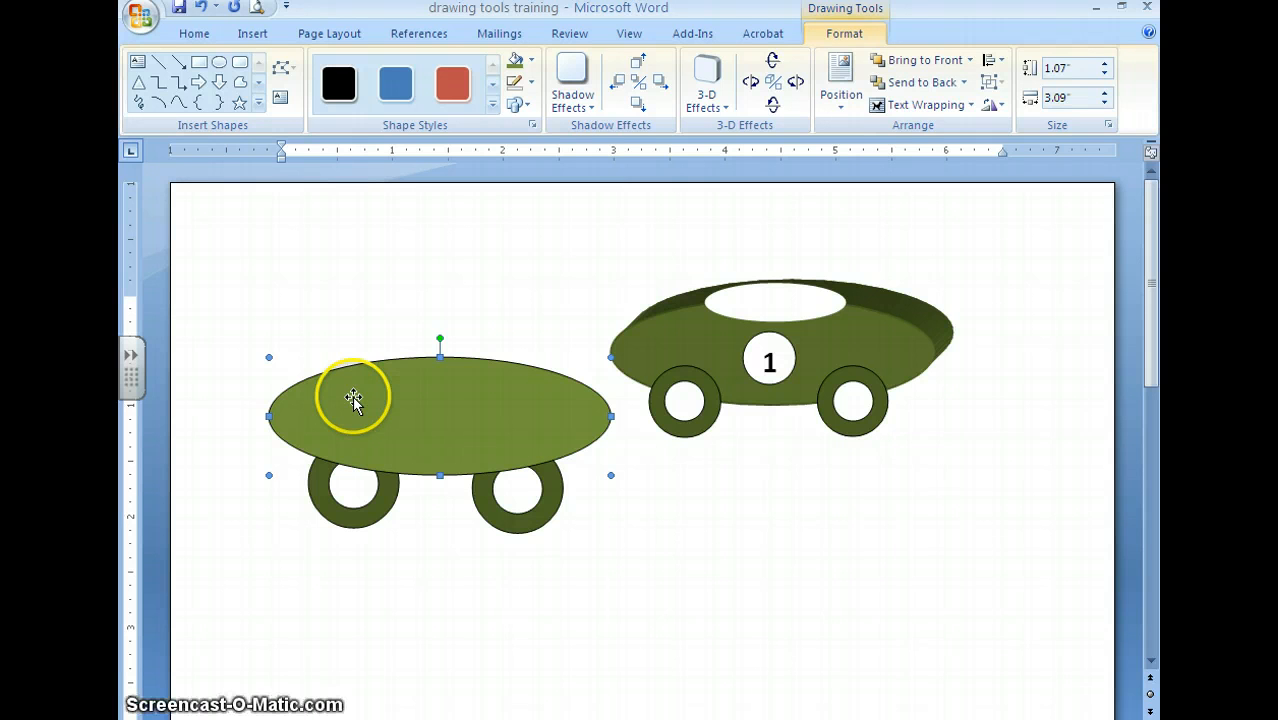
pyautogui.rightClick(358, 398)
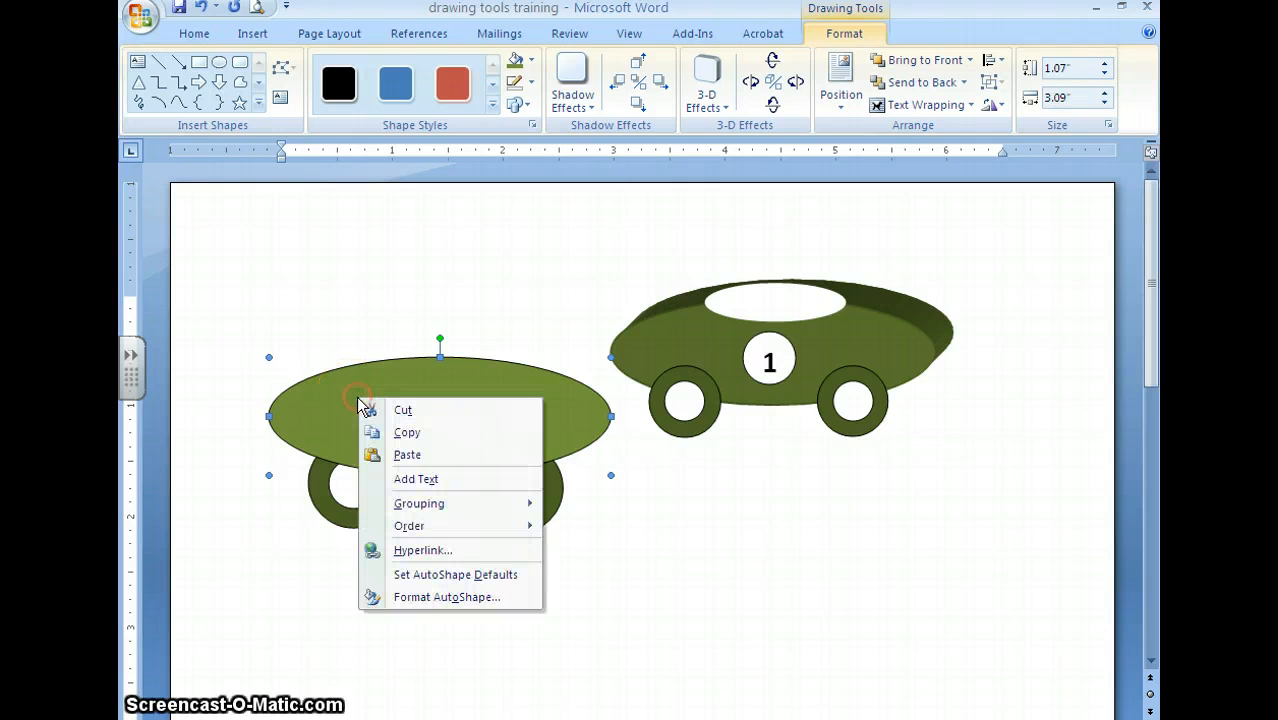
pyautogui.click(404, 528)
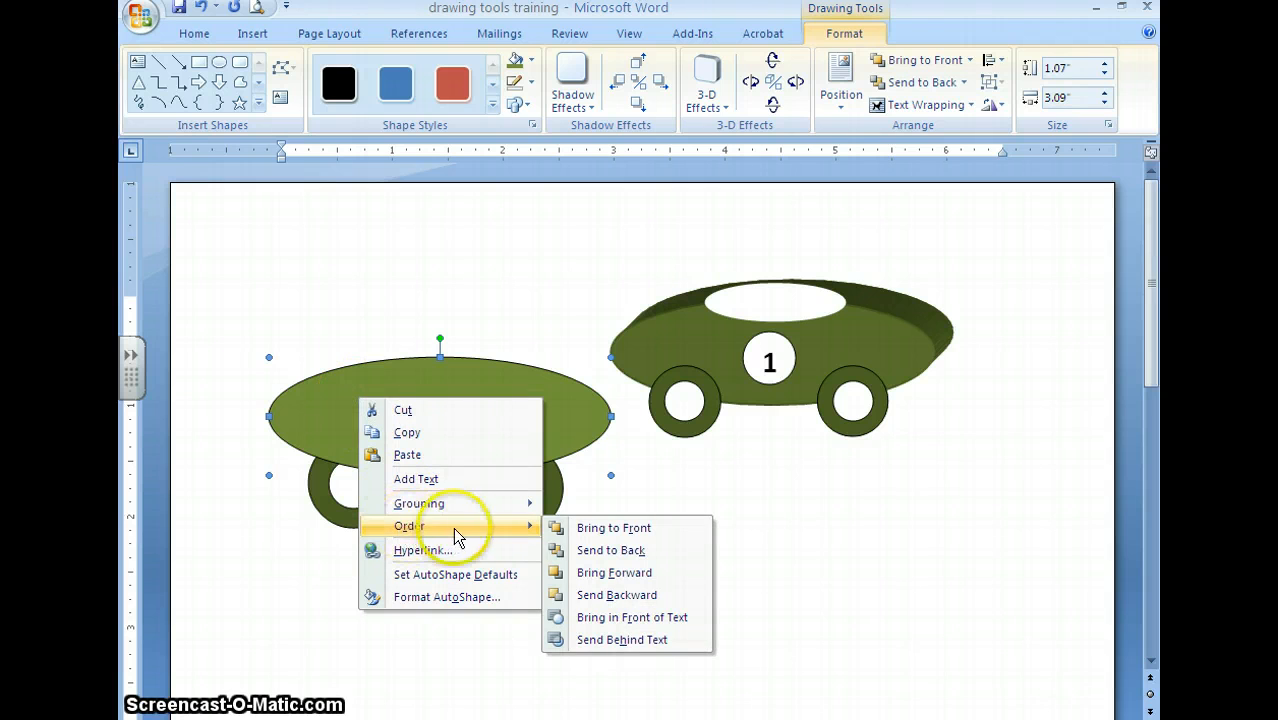
pyautogui.click(590, 550)
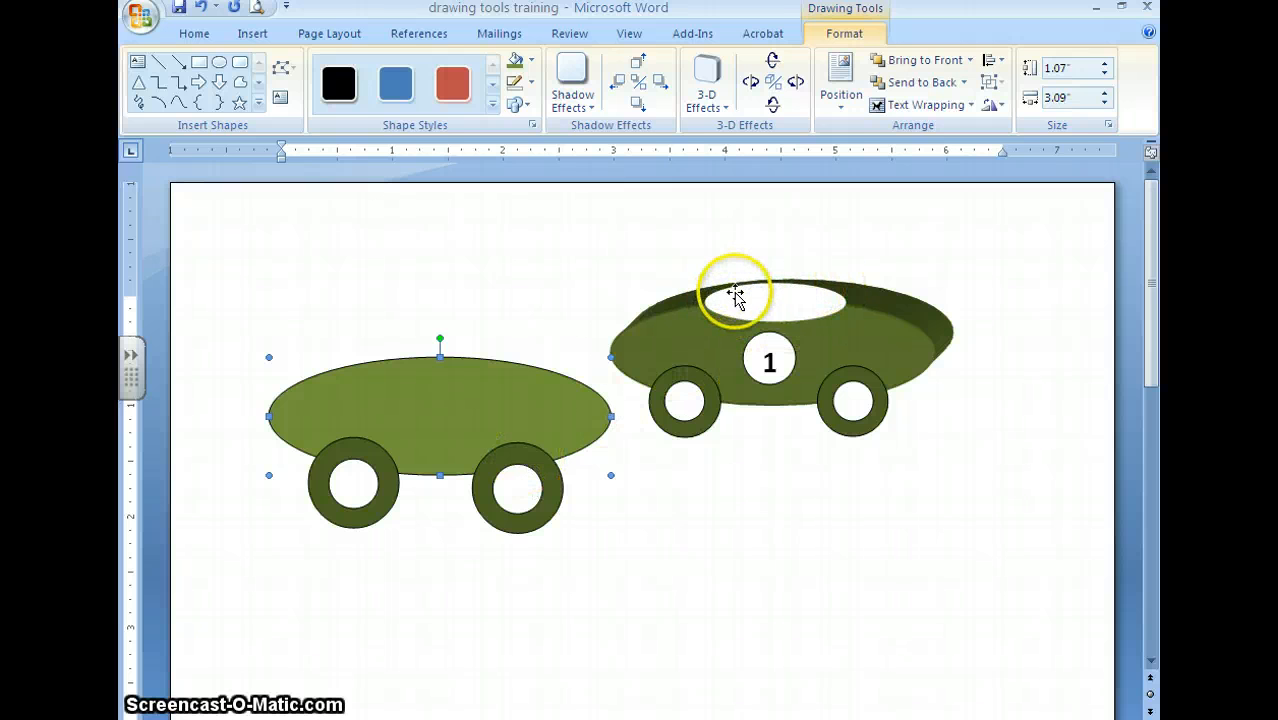
# Draw a white oval about 0.4" high and 1.5" wide across the car body's upper edge and remove its outline
pyautogui.click(219, 65)
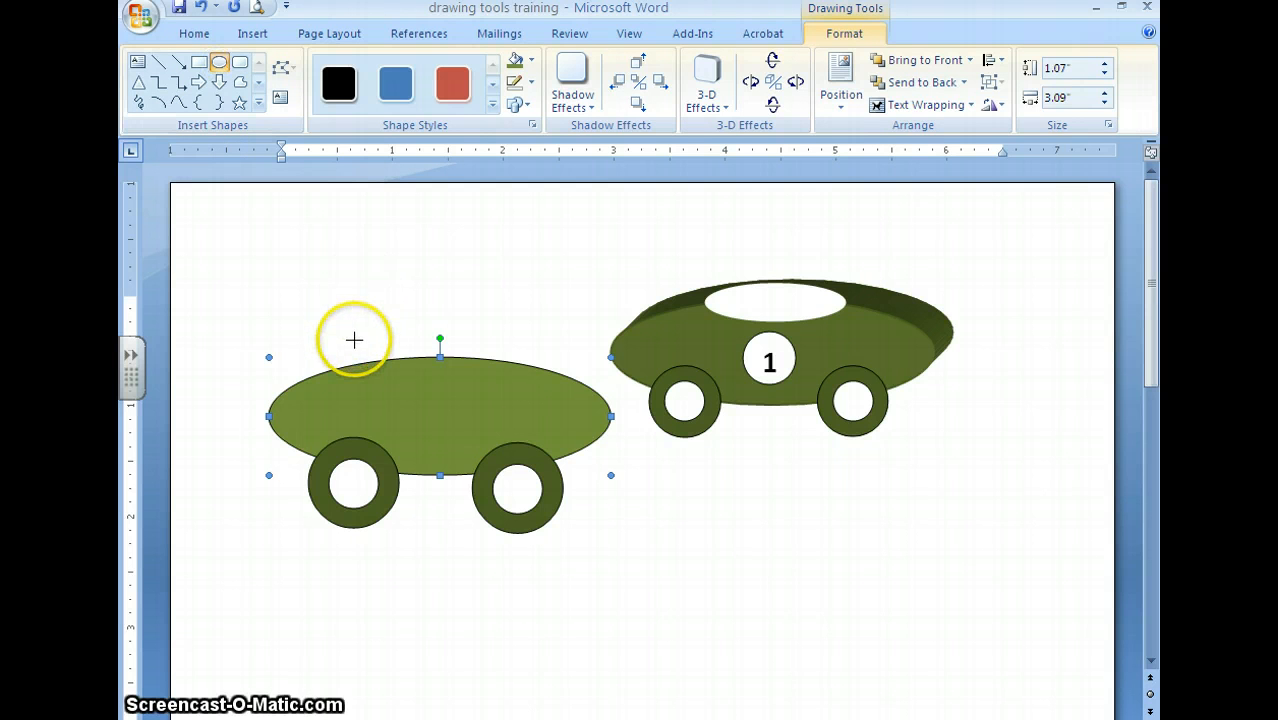
pyautogui.moveTo(361, 344); pyautogui.dragTo(361, 344)
pyautogui.moveTo(456, 380); pyautogui.dragTo(520, 386)
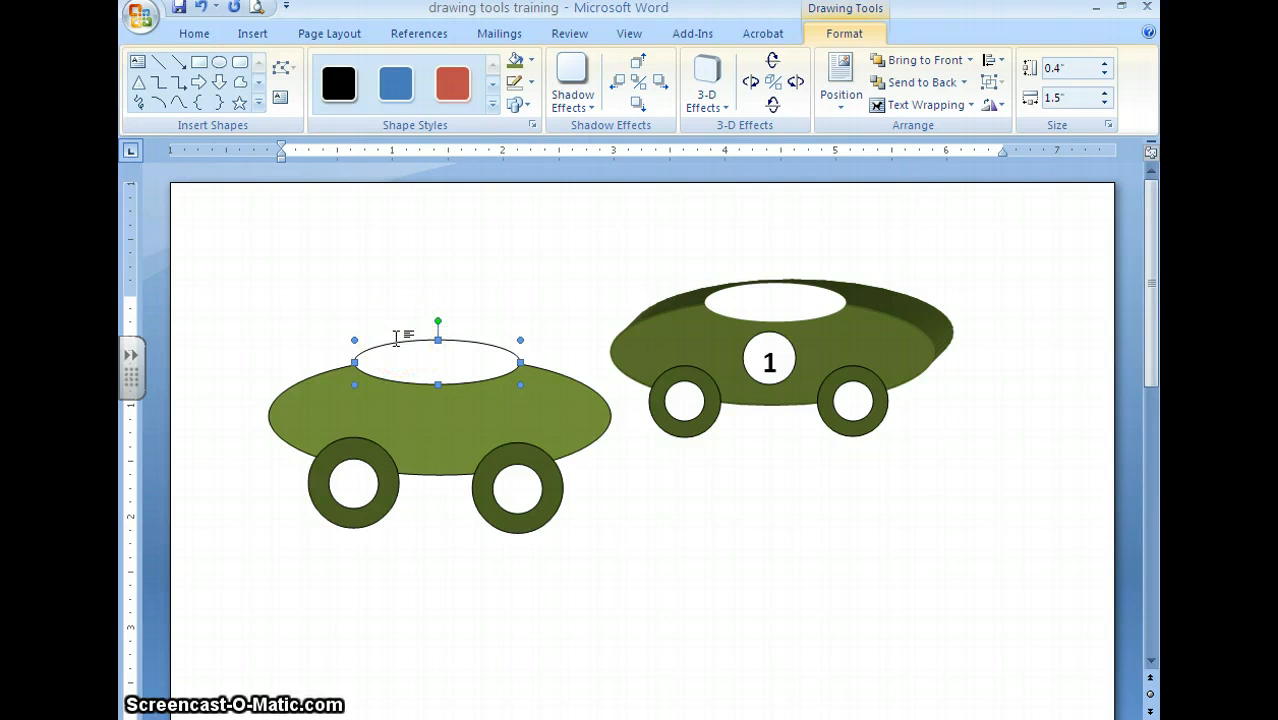
pyautogui.click(523, 86)
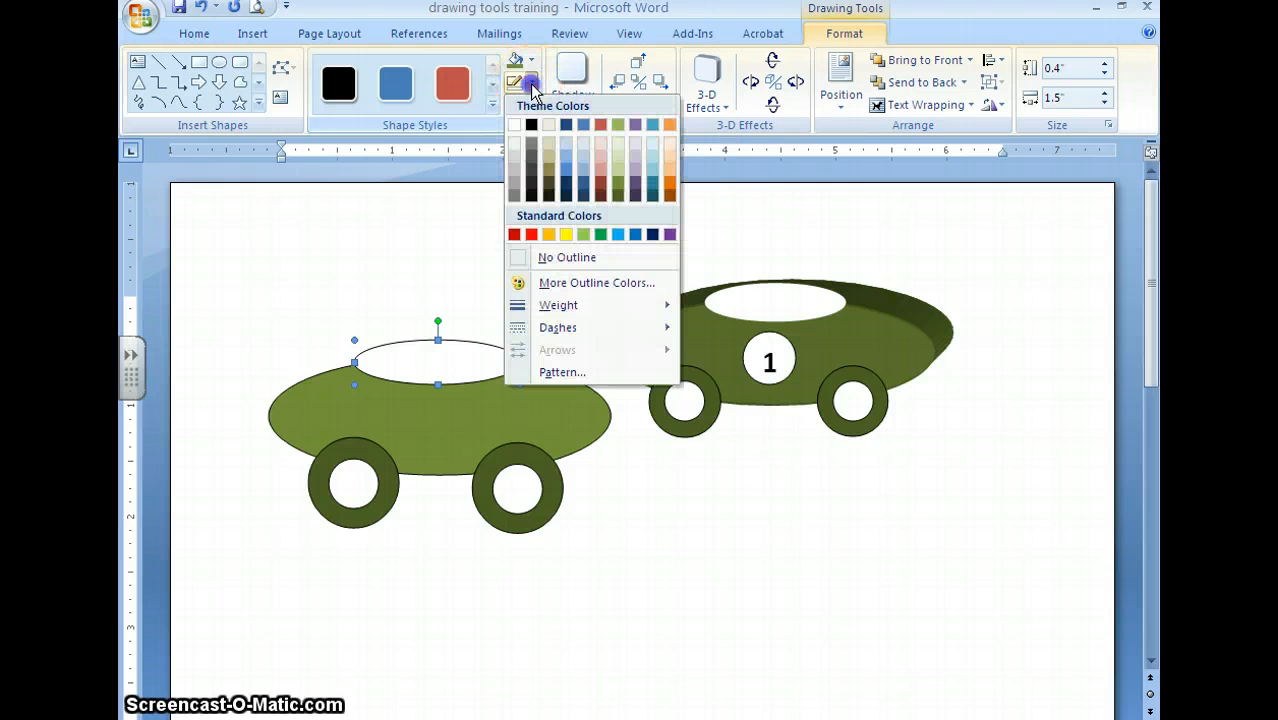
pyautogui.click(545, 259)
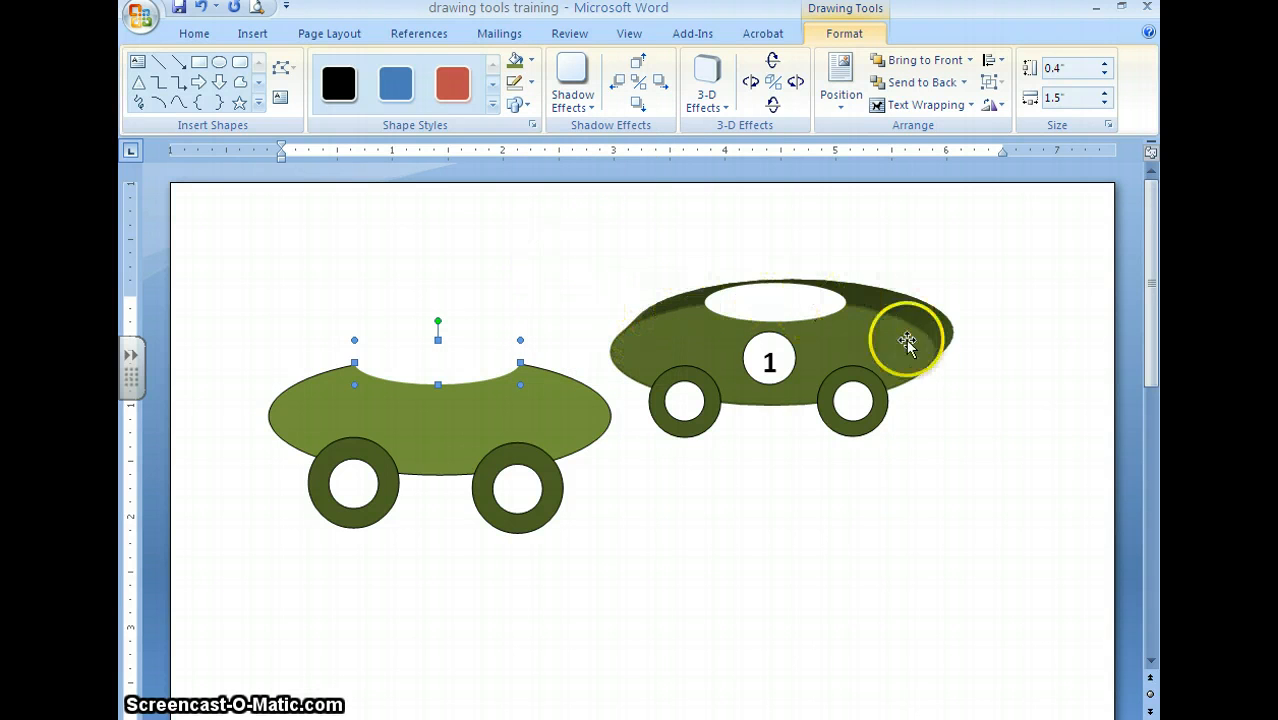
# Apply the first Parallel 3-D effect to the green oval car body
pyautogui.click(562, 404)
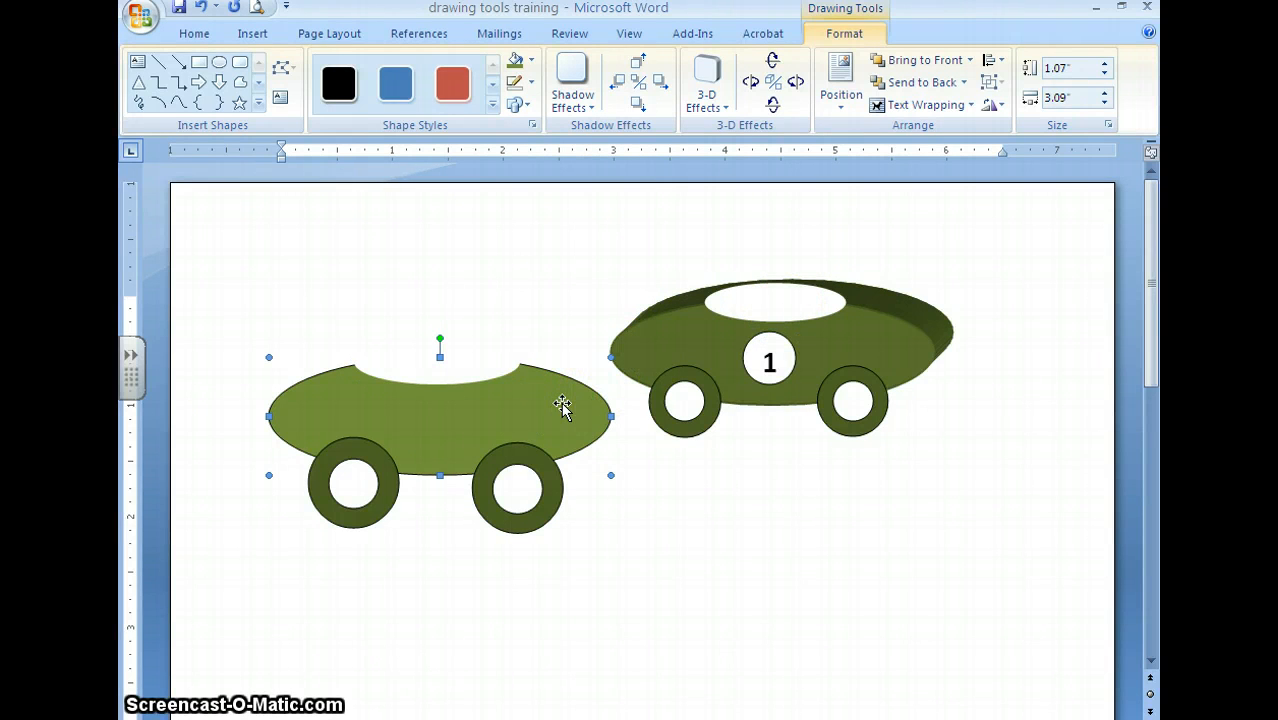
pyautogui.click(706, 92)
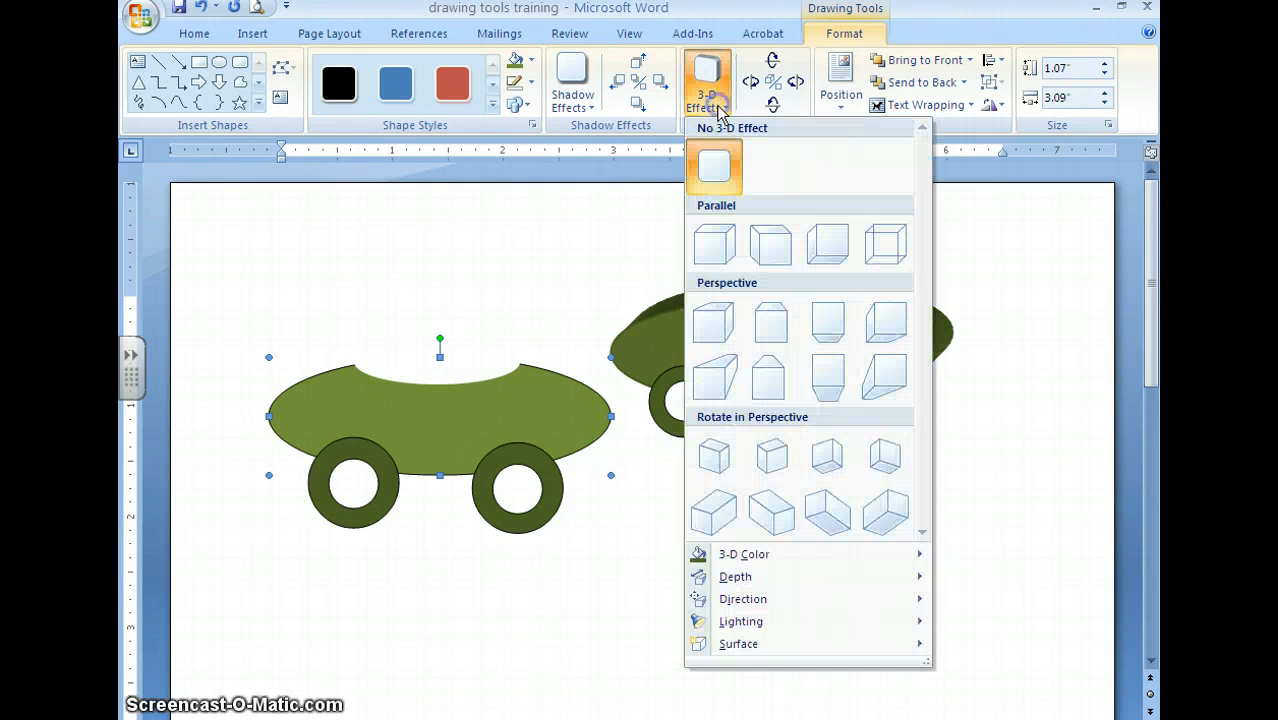
pyautogui.click(715, 250)
# Set the car body's 3-D color to a custom darker green with RGB values 76, 95, 39
pyautogui.click(711, 100)
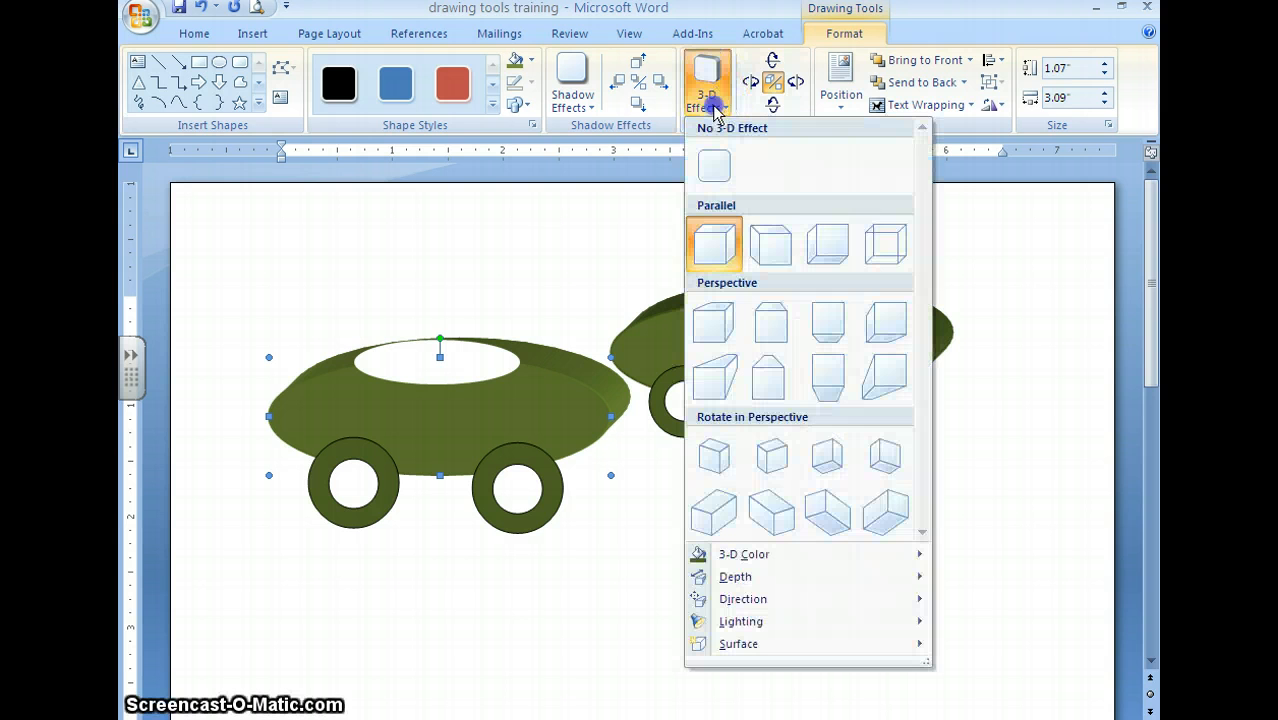
pyautogui.moveTo(763, 556)
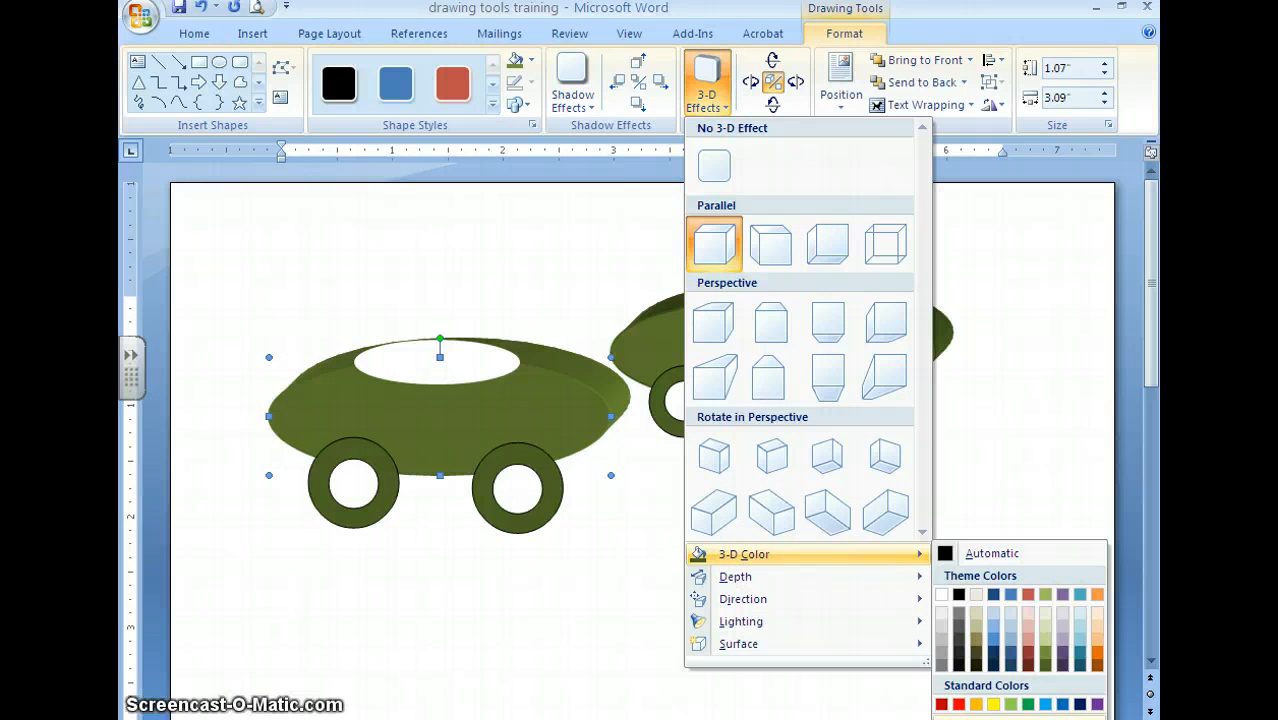
pyautogui.click(1030, 712)
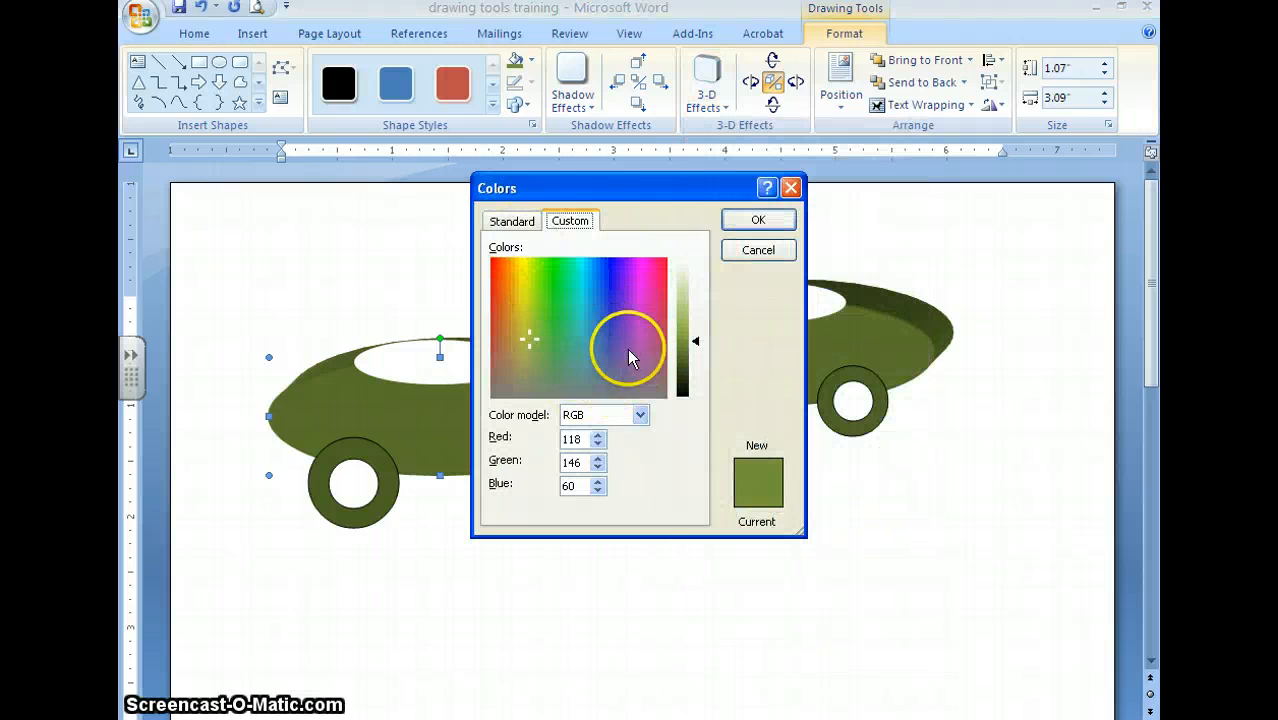
pyautogui.moveTo(680, 352); pyautogui.dragTo(683, 360)
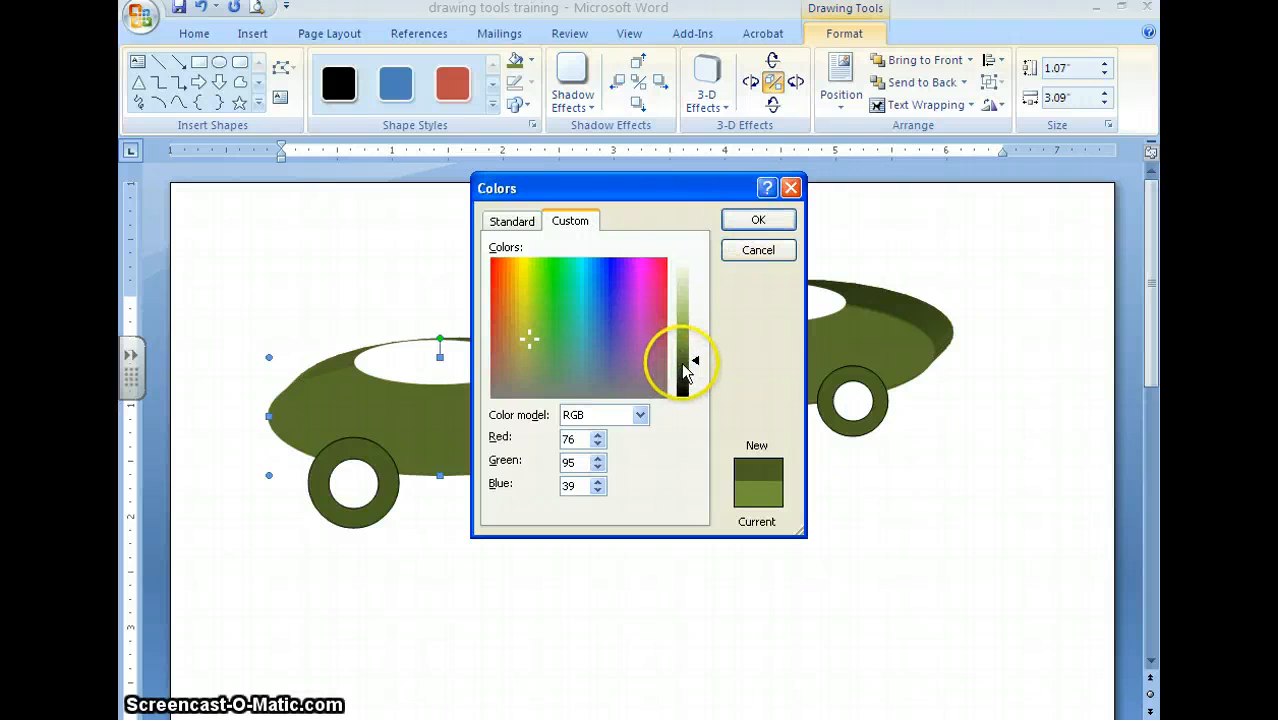
pyautogui.click(756, 219)
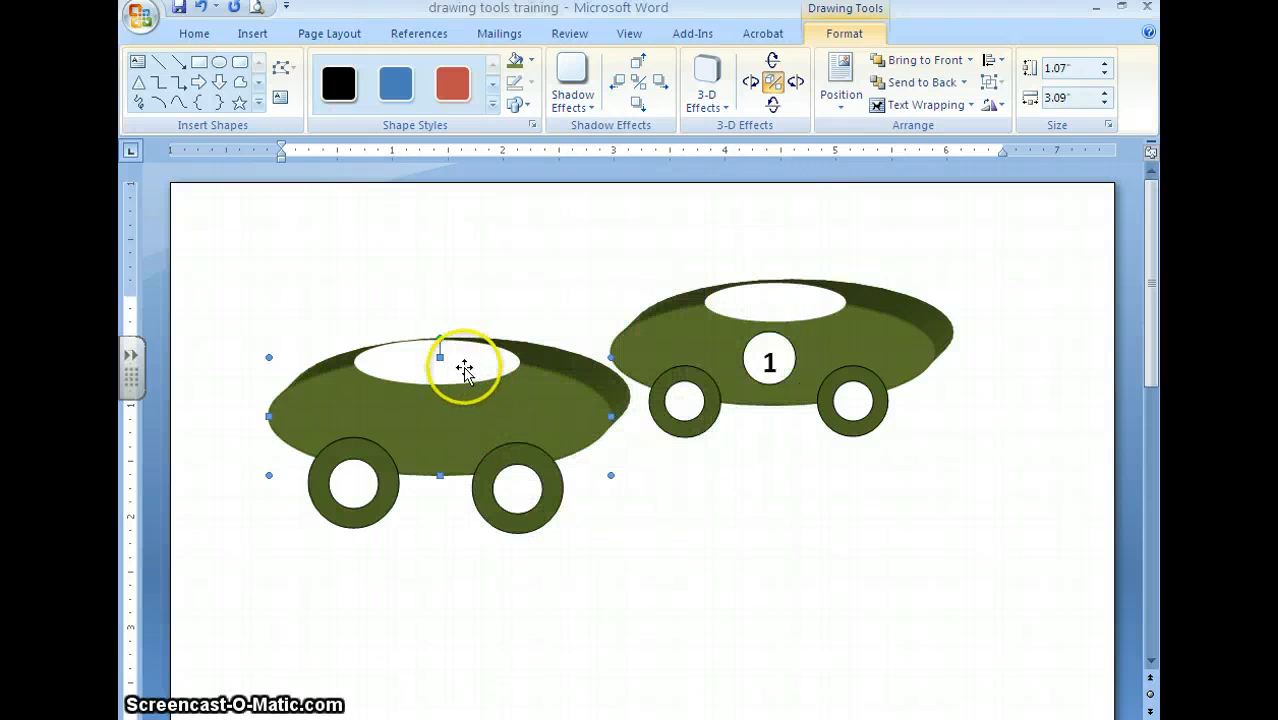
# Move the white windshield oval slightly to the right so it sits centered on the new car's upper edge
pyautogui.click(466, 364)
pyautogui.moveTo(466, 364); pyautogui.dragTo(480, 364)
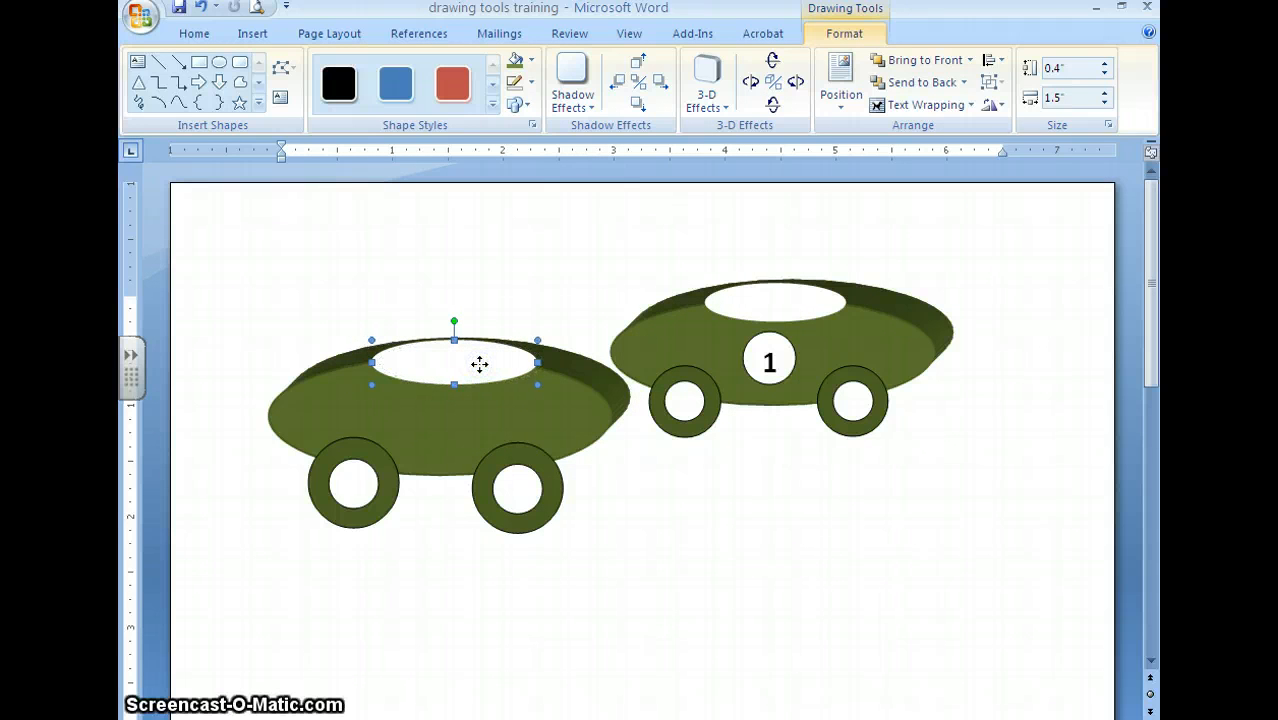
pyautogui.click(465, 377)
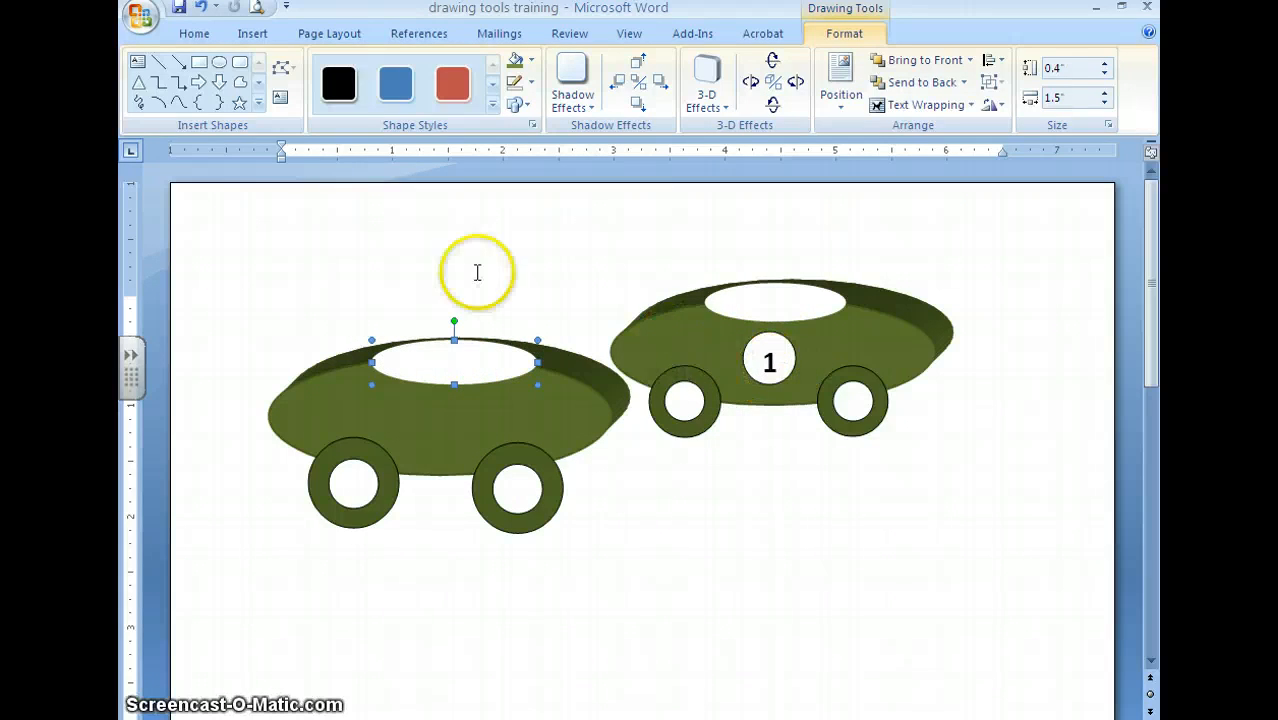
# Draw a white circle about 0.49" across in the middle of the new car's body and add the text 1 inside it
pyautogui.click(219, 62)
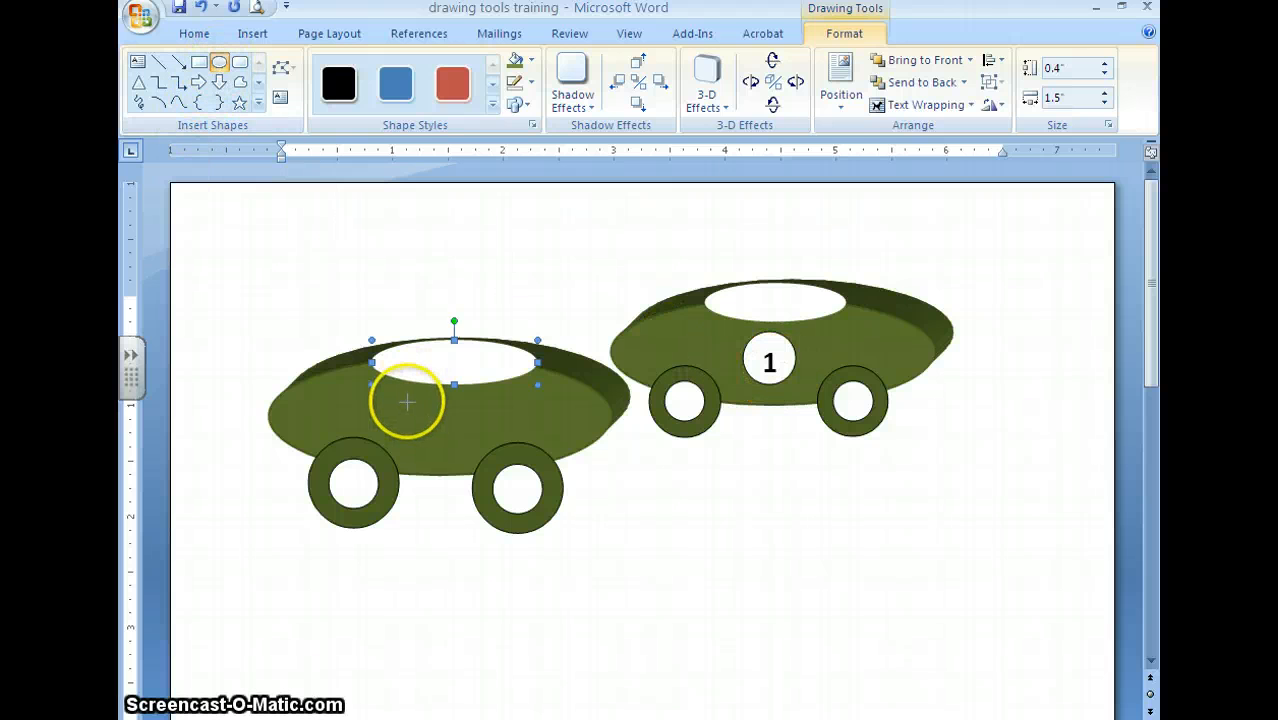
pyautogui.moveTo(407, 401); pyautogui.dragTo(457, 430)
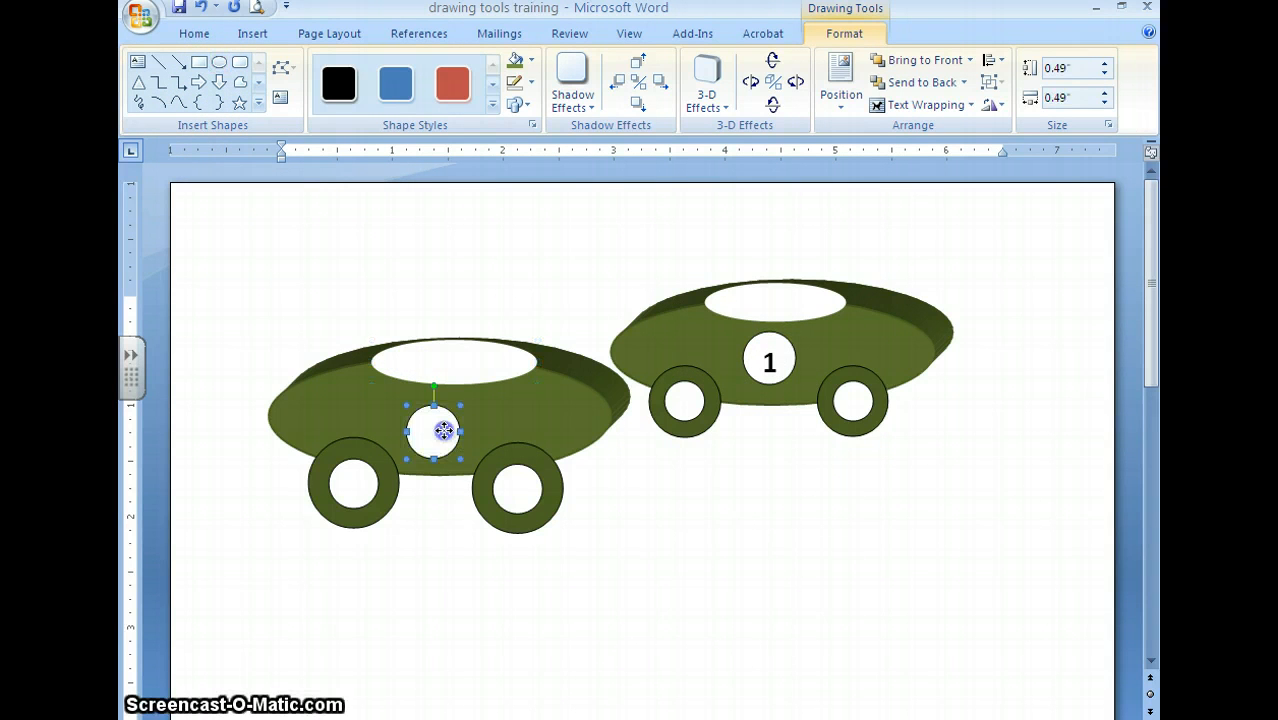
pyautogui.moveTo(457, 421); pyautogui.dragTo(455, 425)
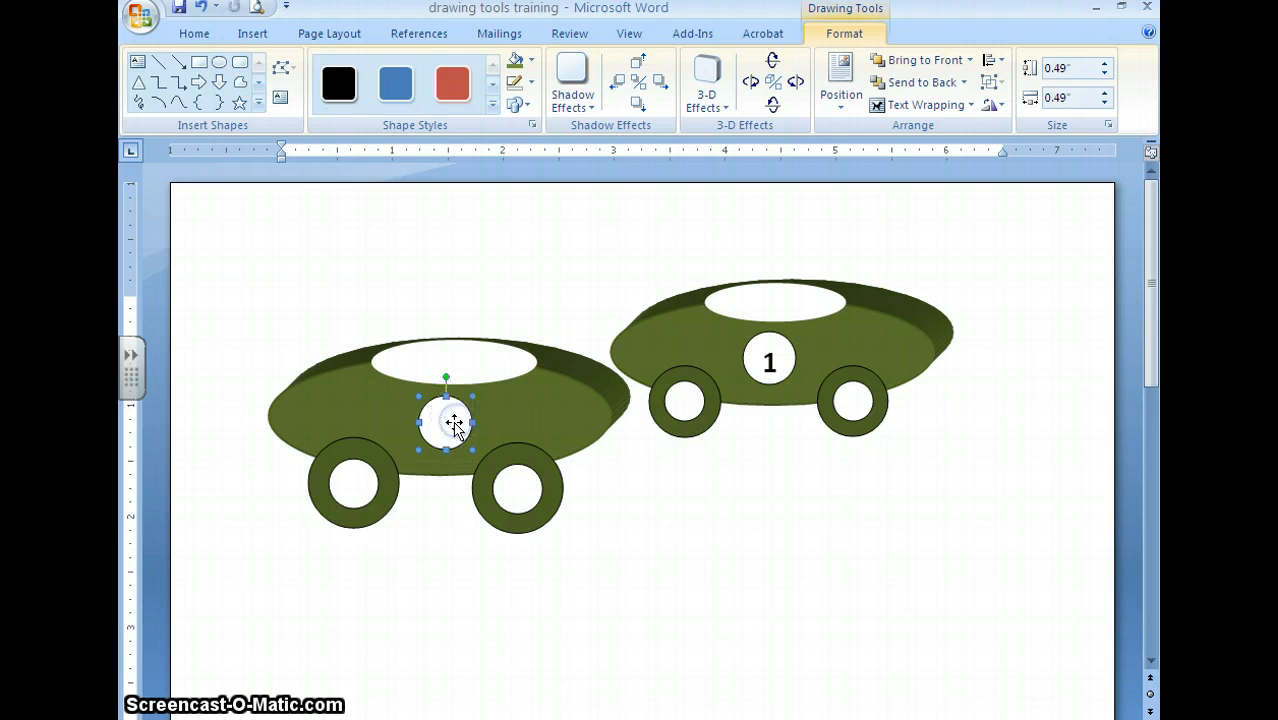
pyautogui.rightClick(452, 425)
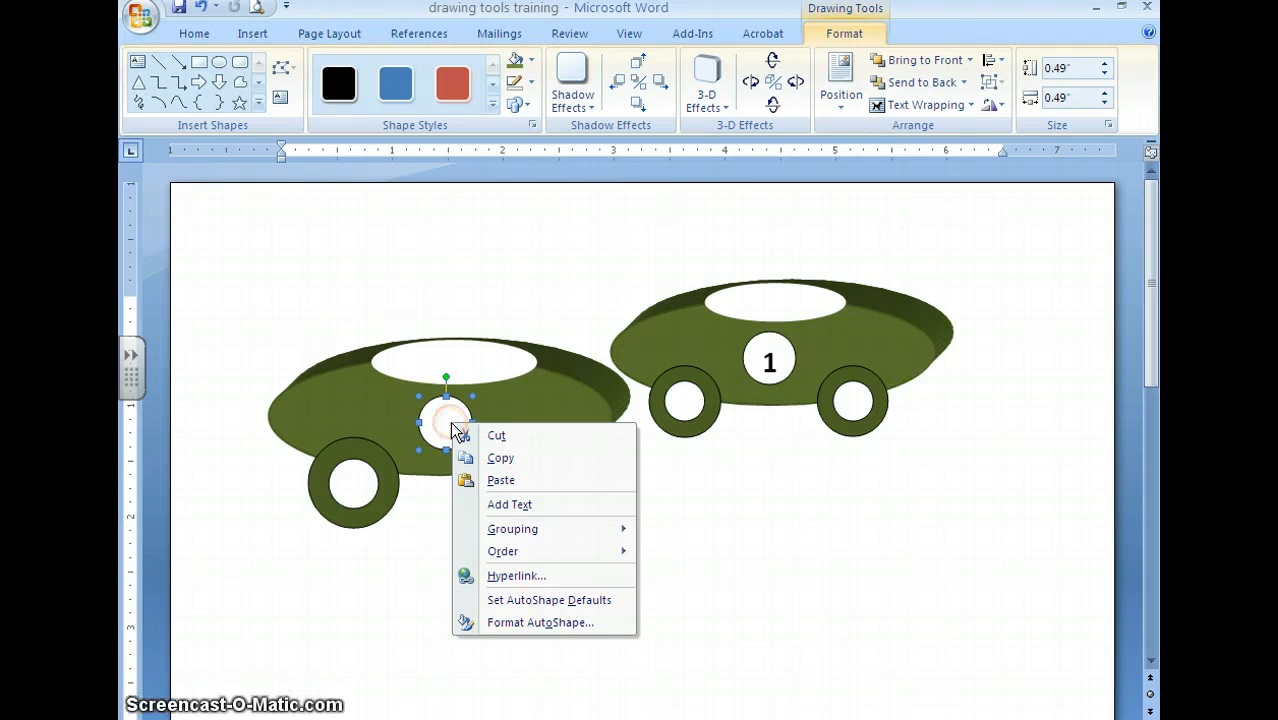
pyautogui.click(494, 506)
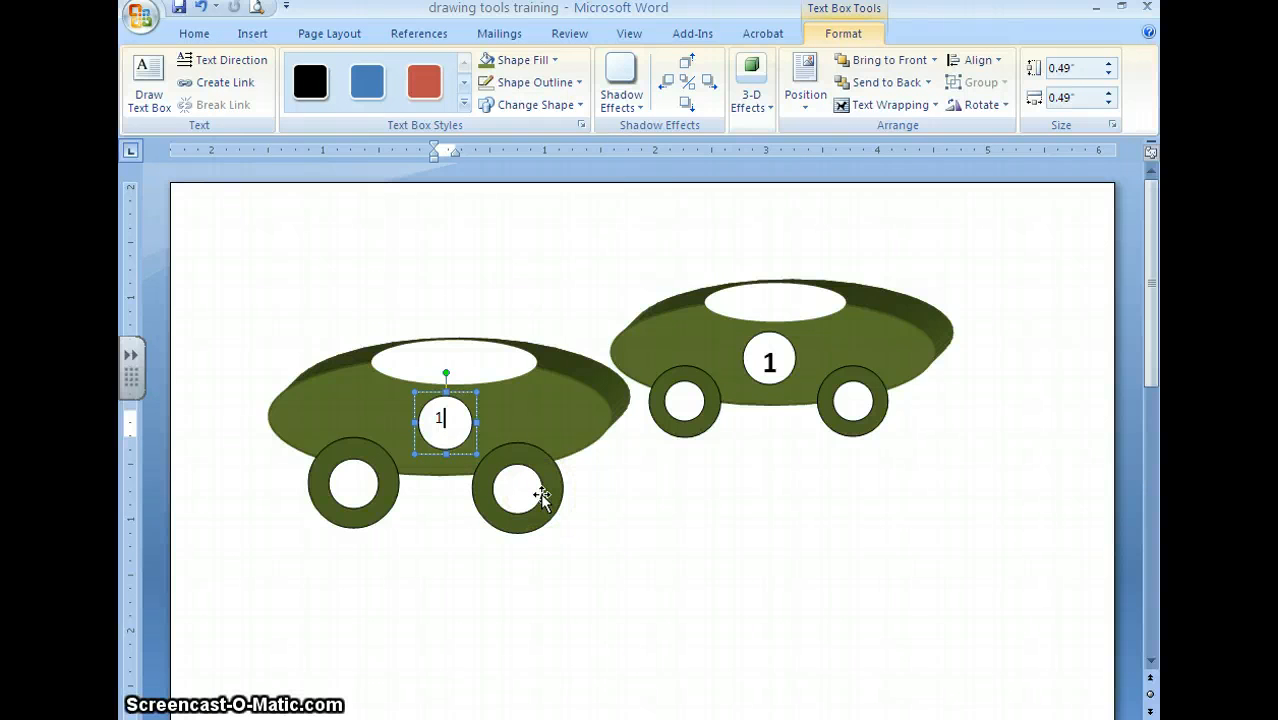
# Format the number in the new car's circle as centered, 16 pt and bold
pyautogui.doubleClick(439, 418)
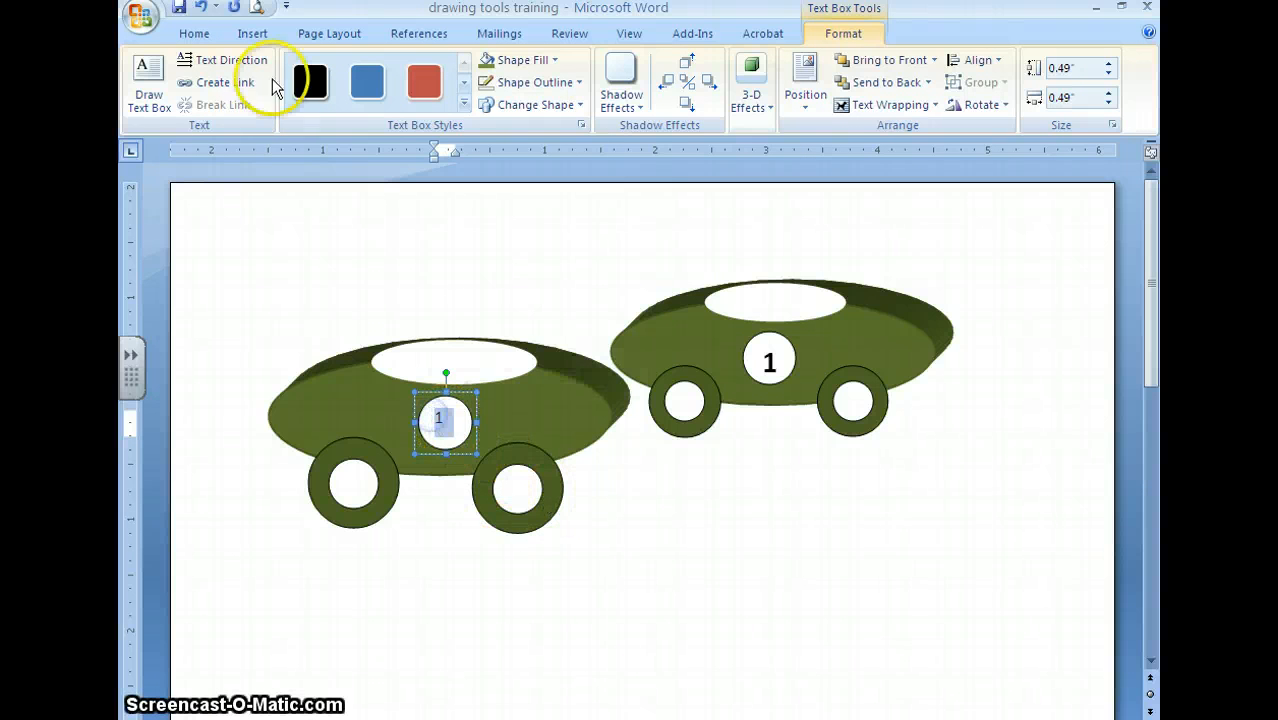
pyautogui.click(197, 33)
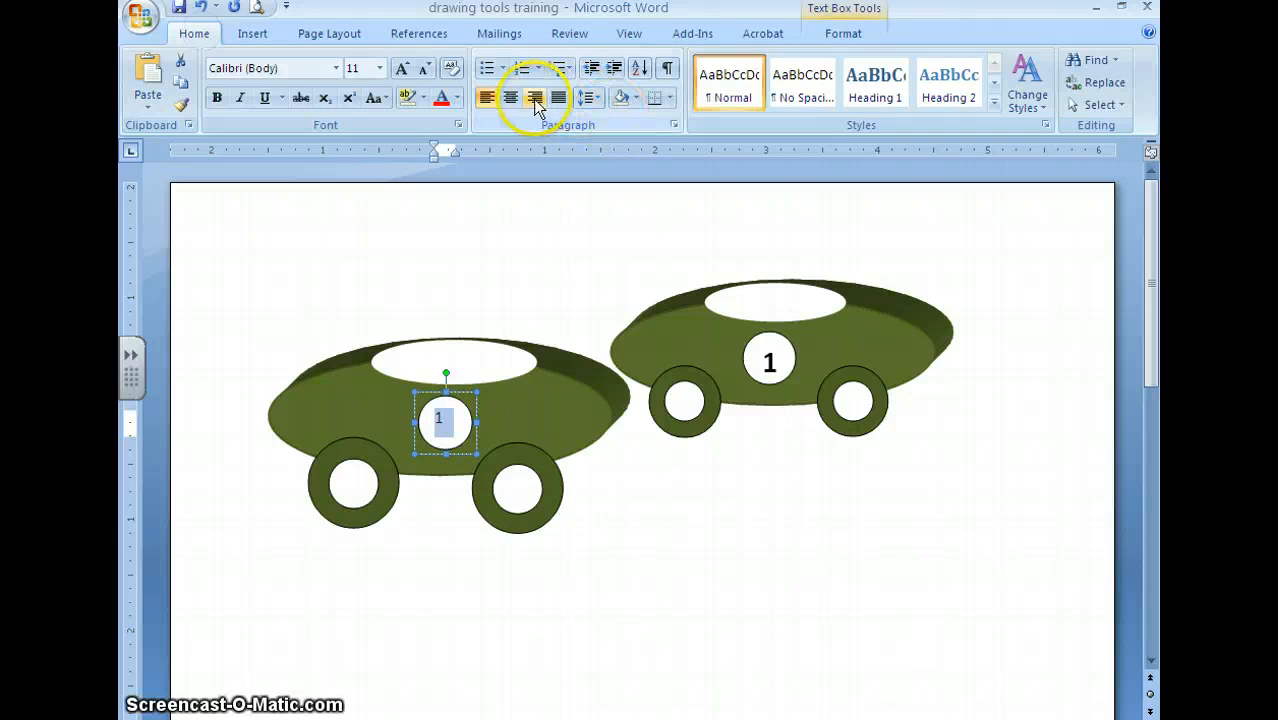
pyautogui.click(510, 97)
pyautogui.click(379, 68)
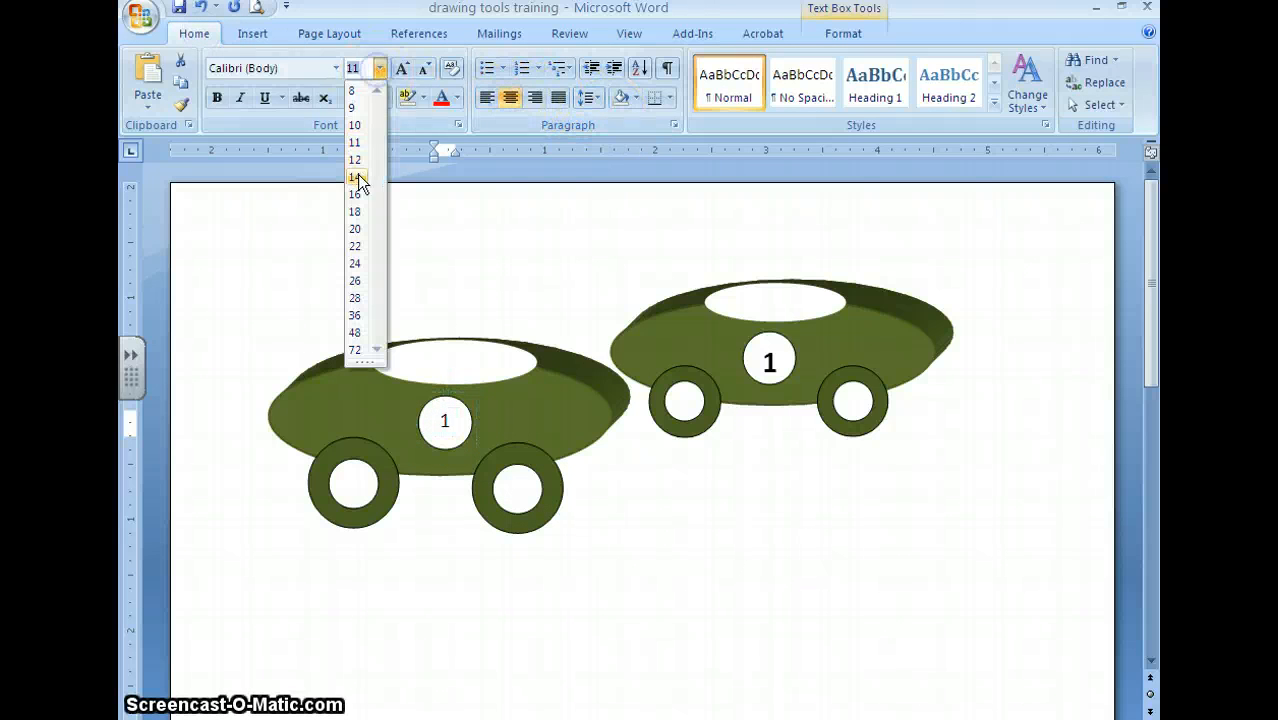
pyautogui.click(356, 194)
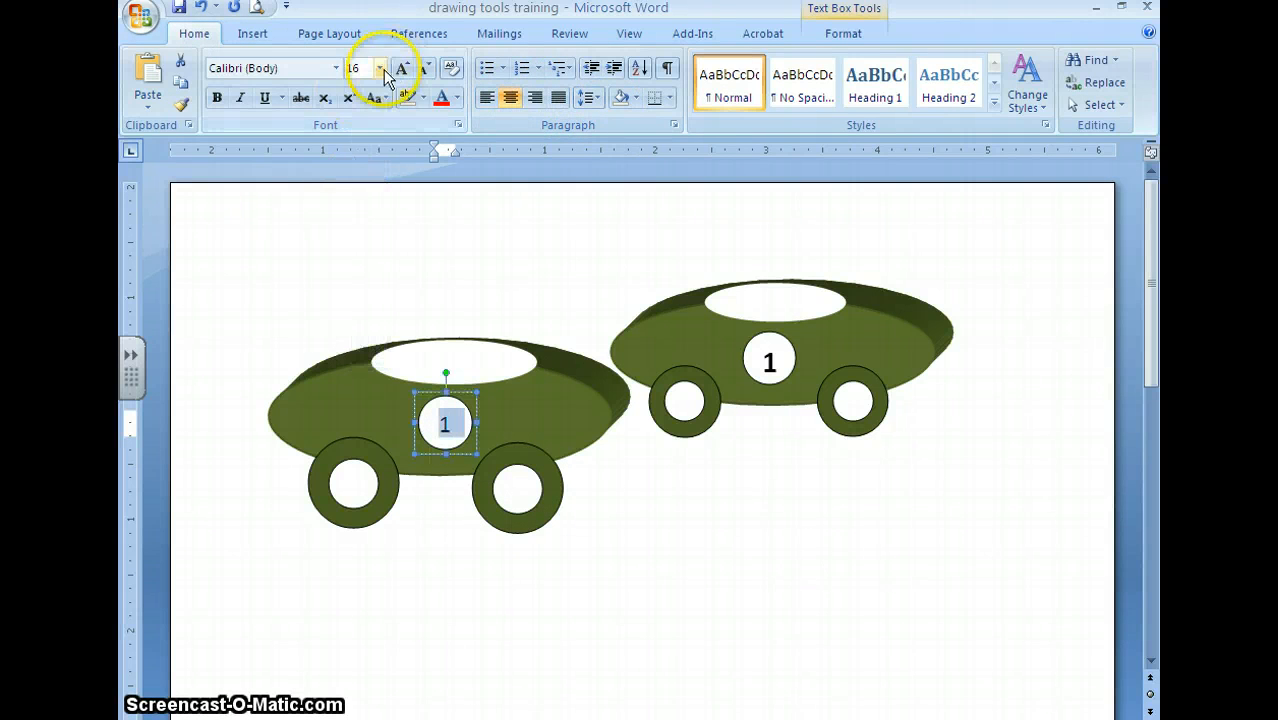
pyautogui.click(218, 98)
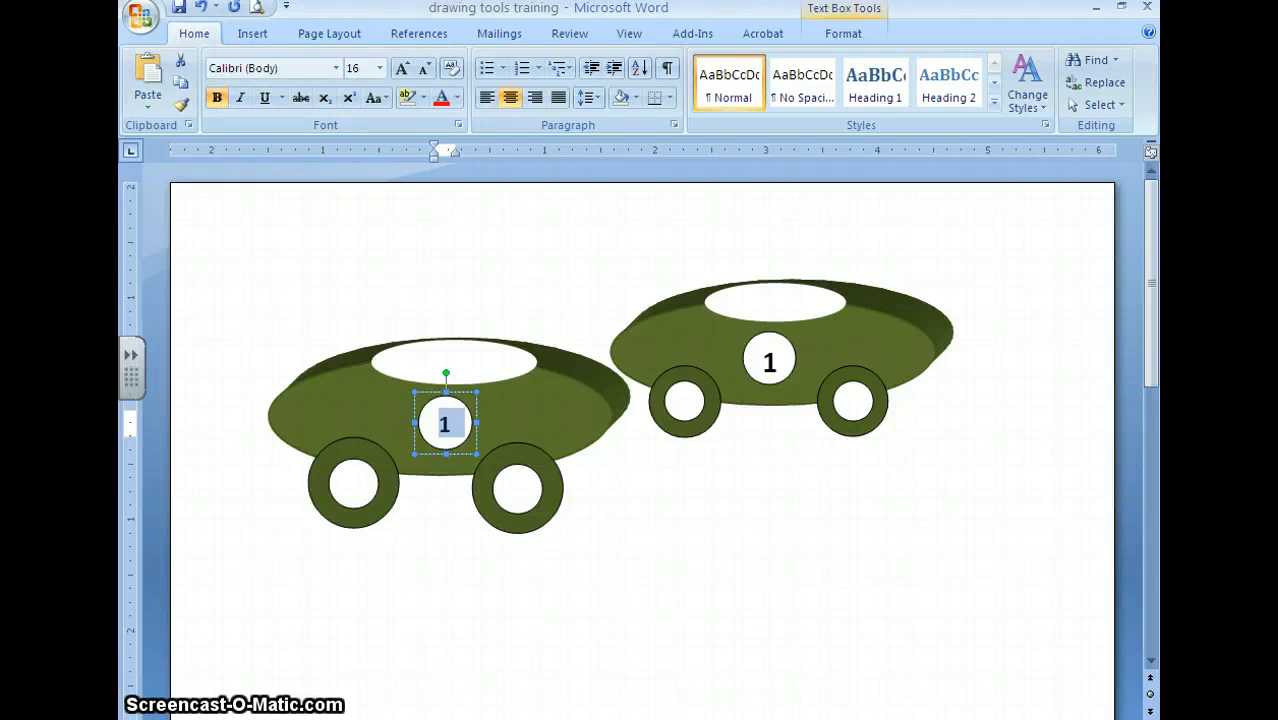
pyautogui.click(335, 255)
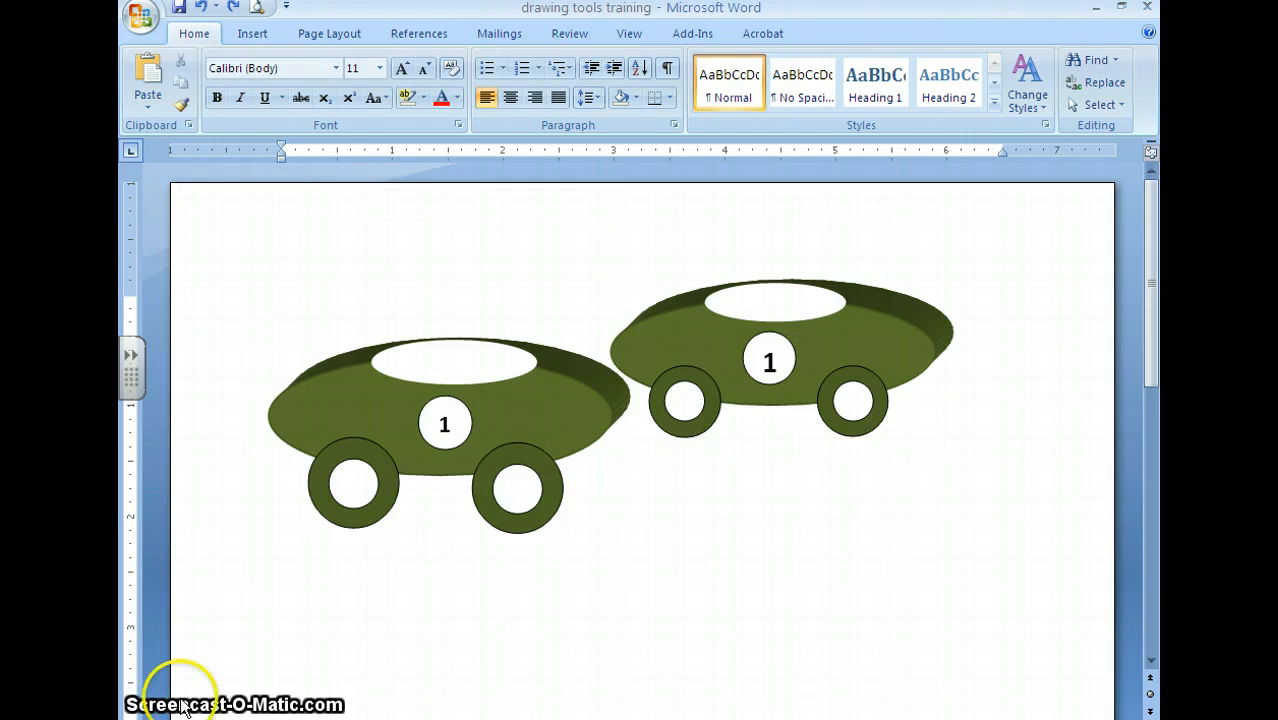
pyautogui.click(362, 462)
pyautogui.click(362, 466)
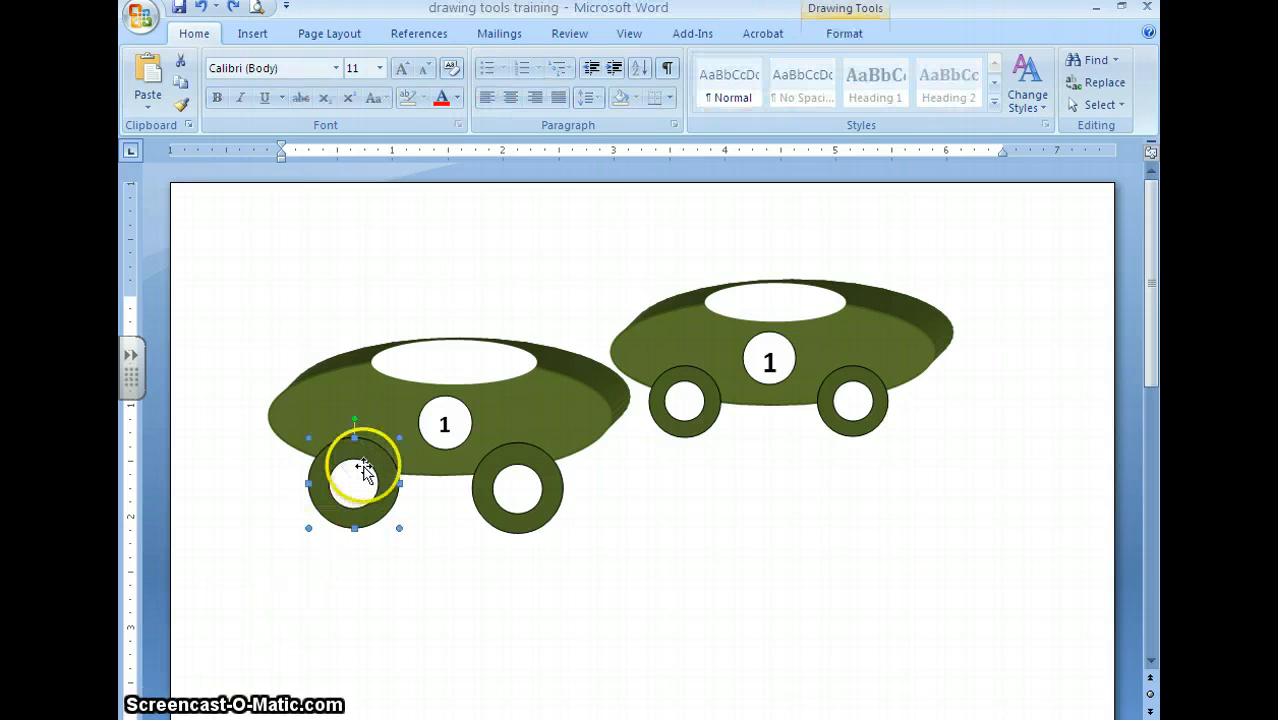
pyautogui.click(432, 416)
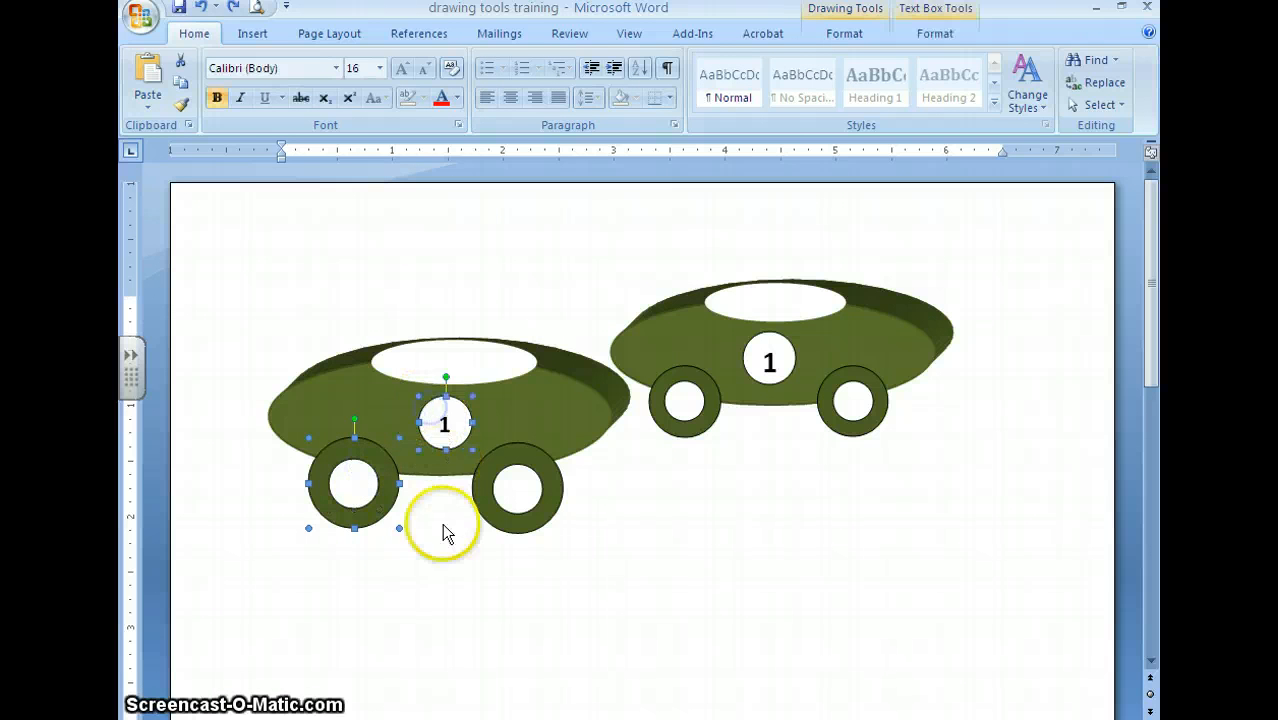
pyautogui.click(425, 568)
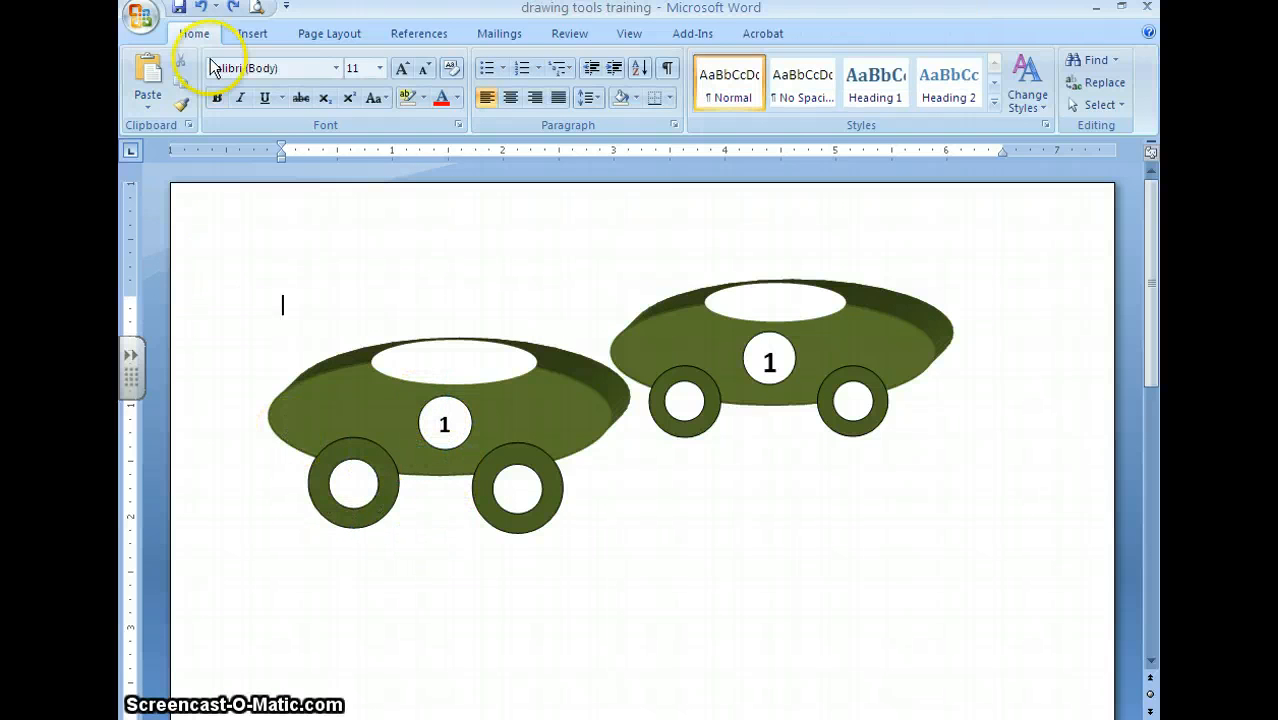
# Select every part of the new car with Select Objects, group them, and move the grouped car down and slightly right
pyautogui.click(1110, 108)
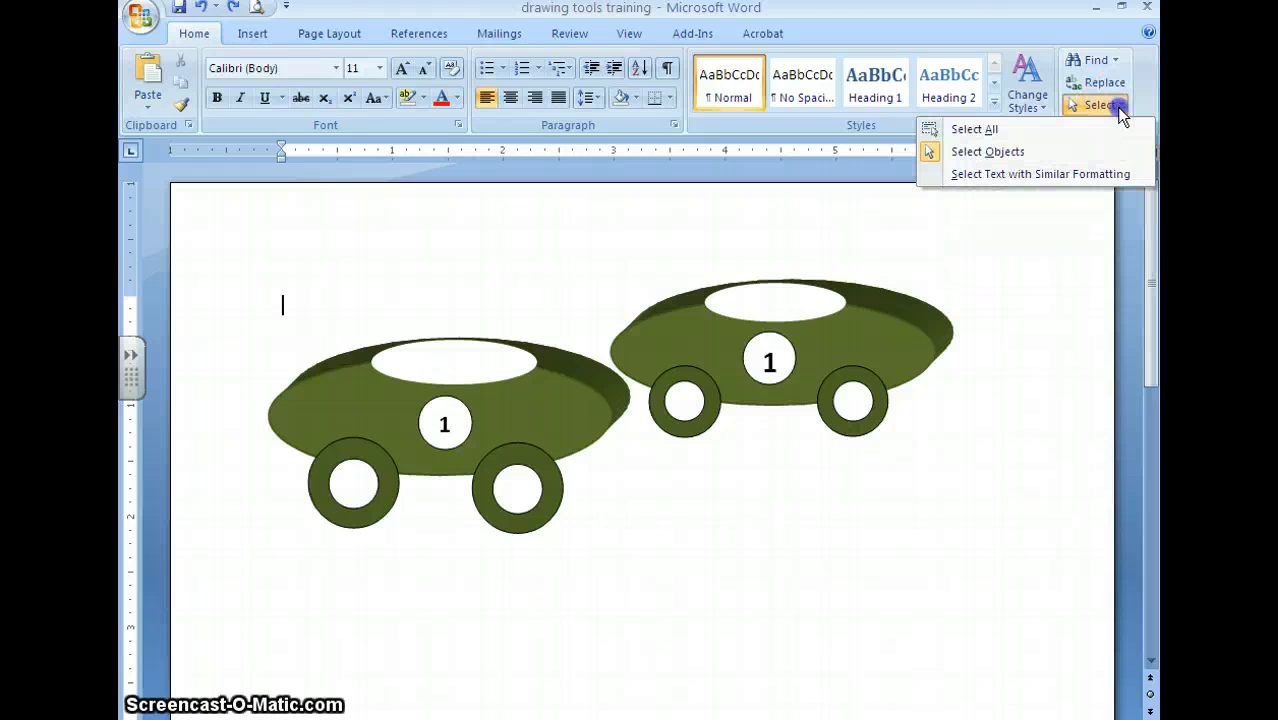
pyautogui.click(966, 153)
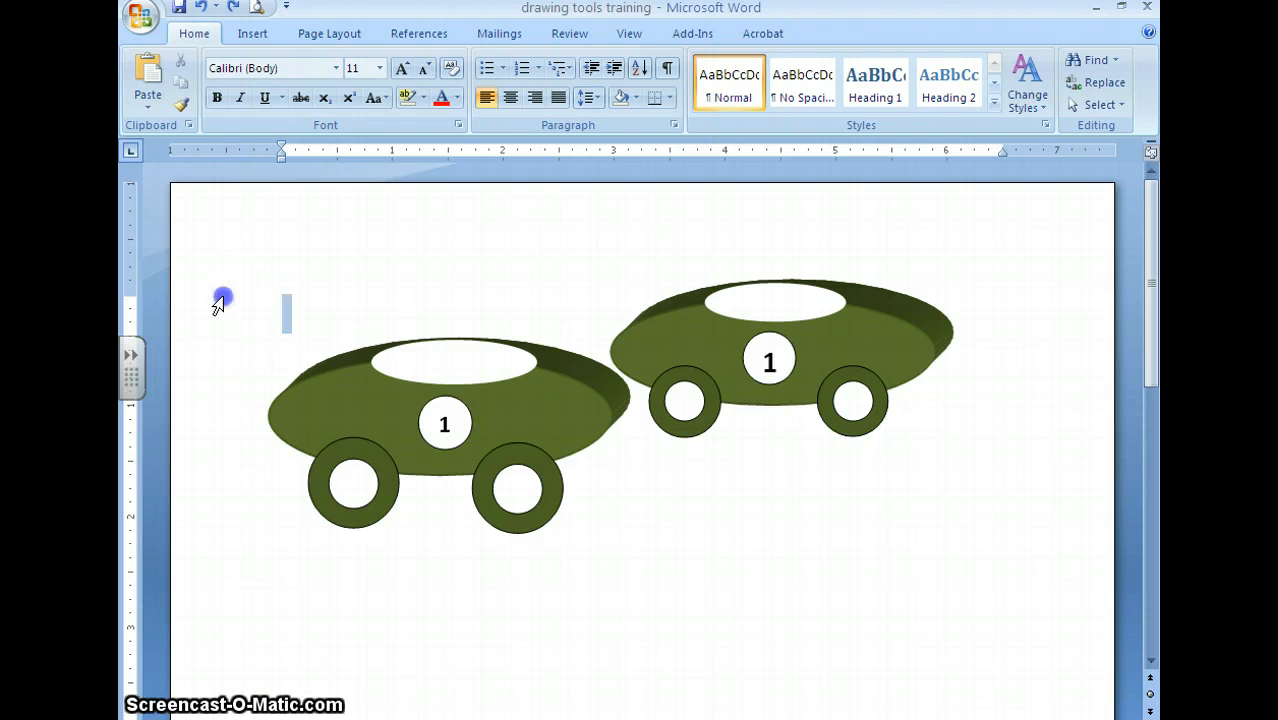
pyautogui.click(1112, 105)
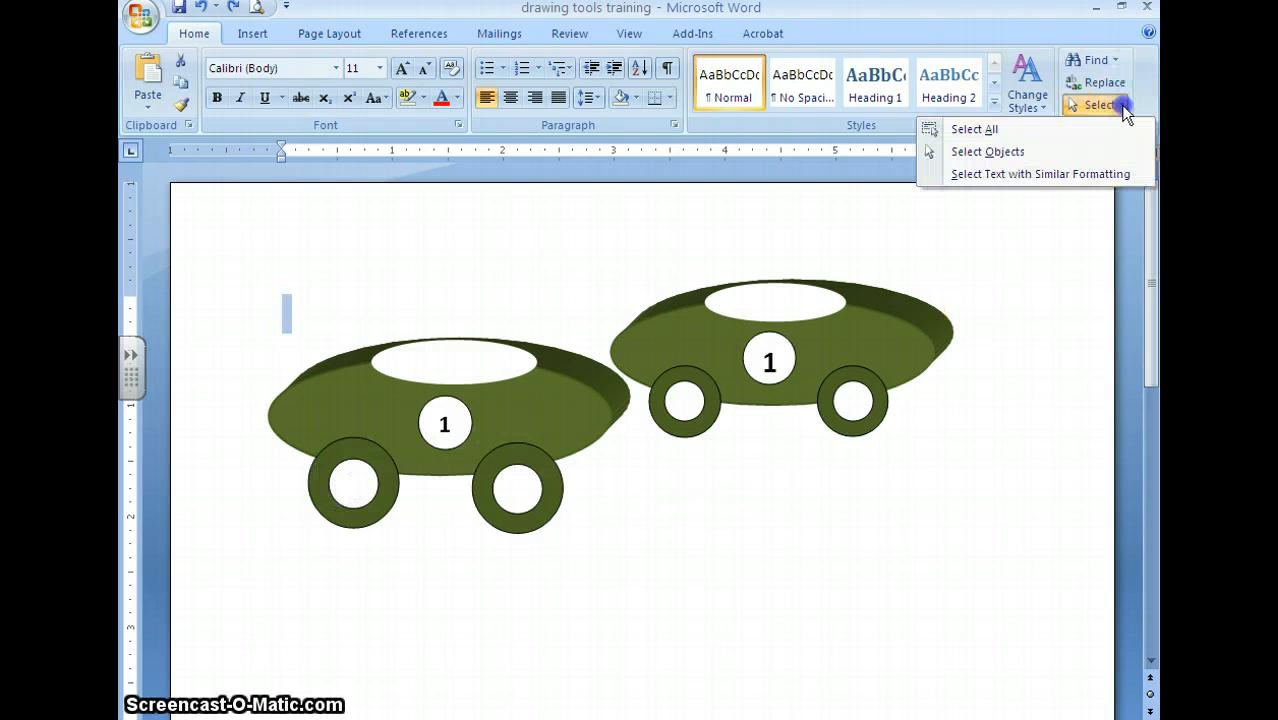
pyautogui.click(995, 151)
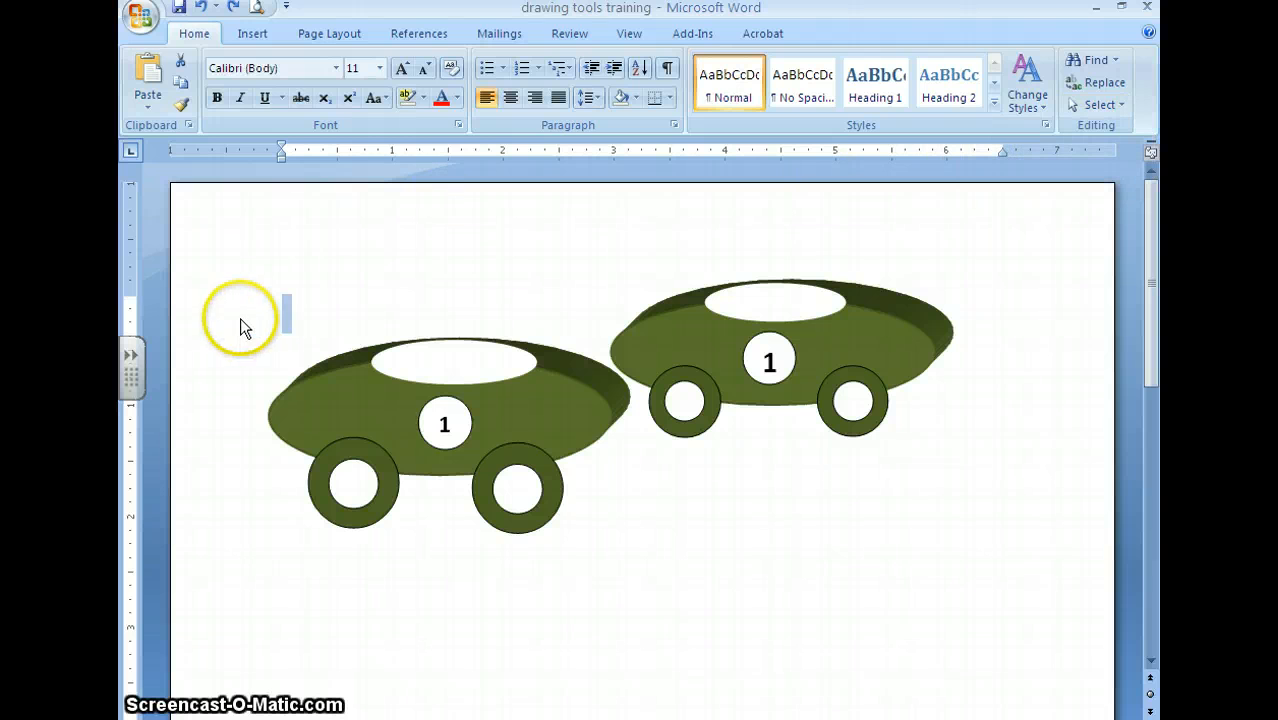
pyautogui.moveTo(240, 318); pyautogui.dragTo(656, 598)
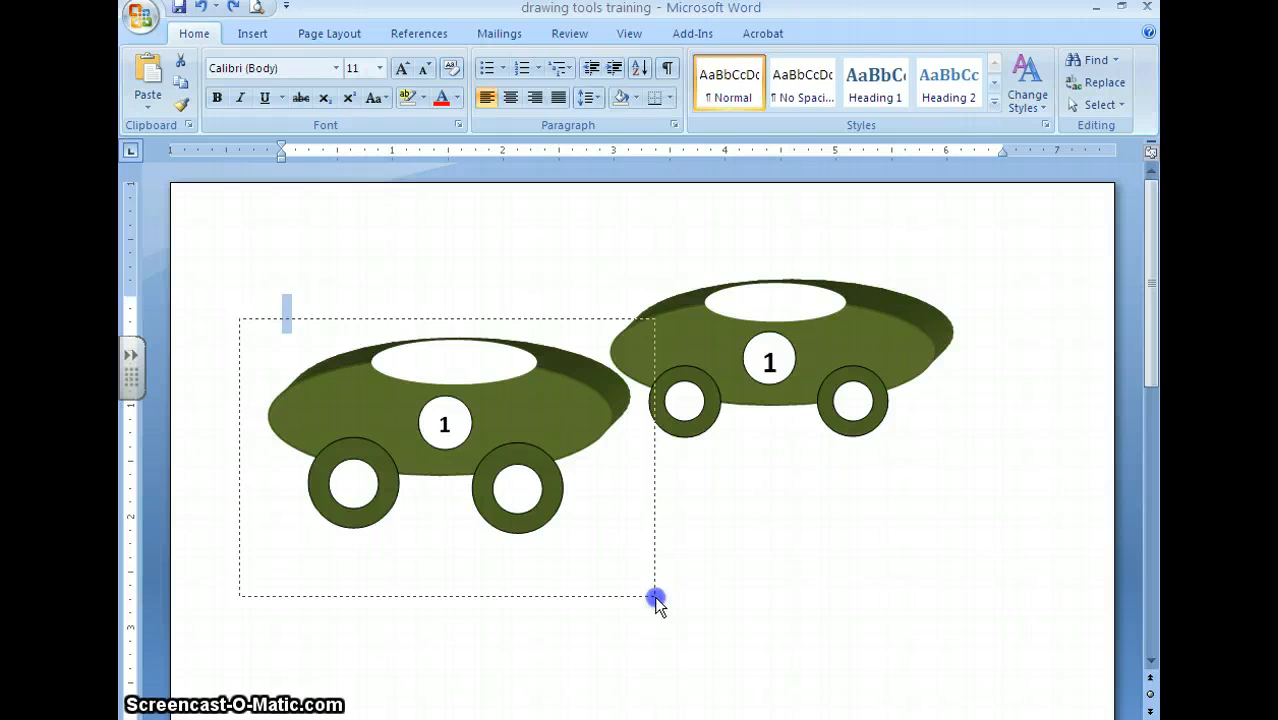
pyautogui.moveTo(654, 596); pyautogui.dragTo(655, 597)
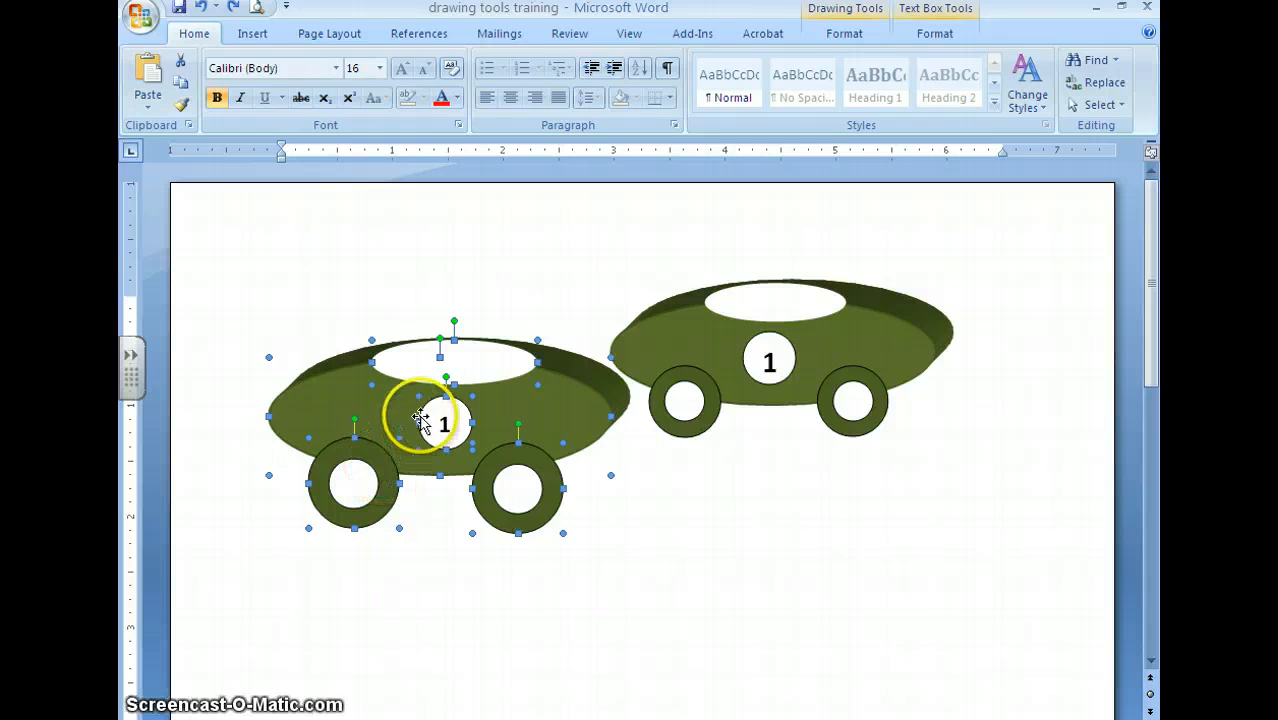
pyautogui.rightClick(422, 411)
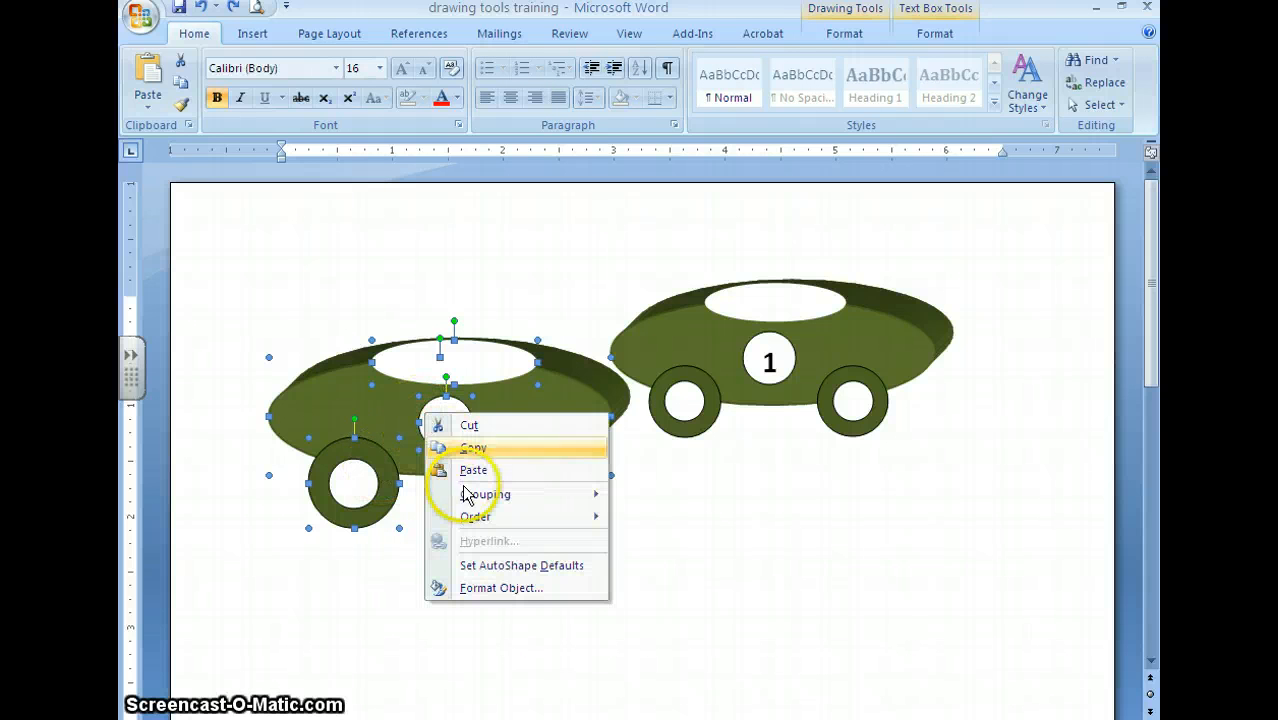
pyautogui.moveTo(470, 496)
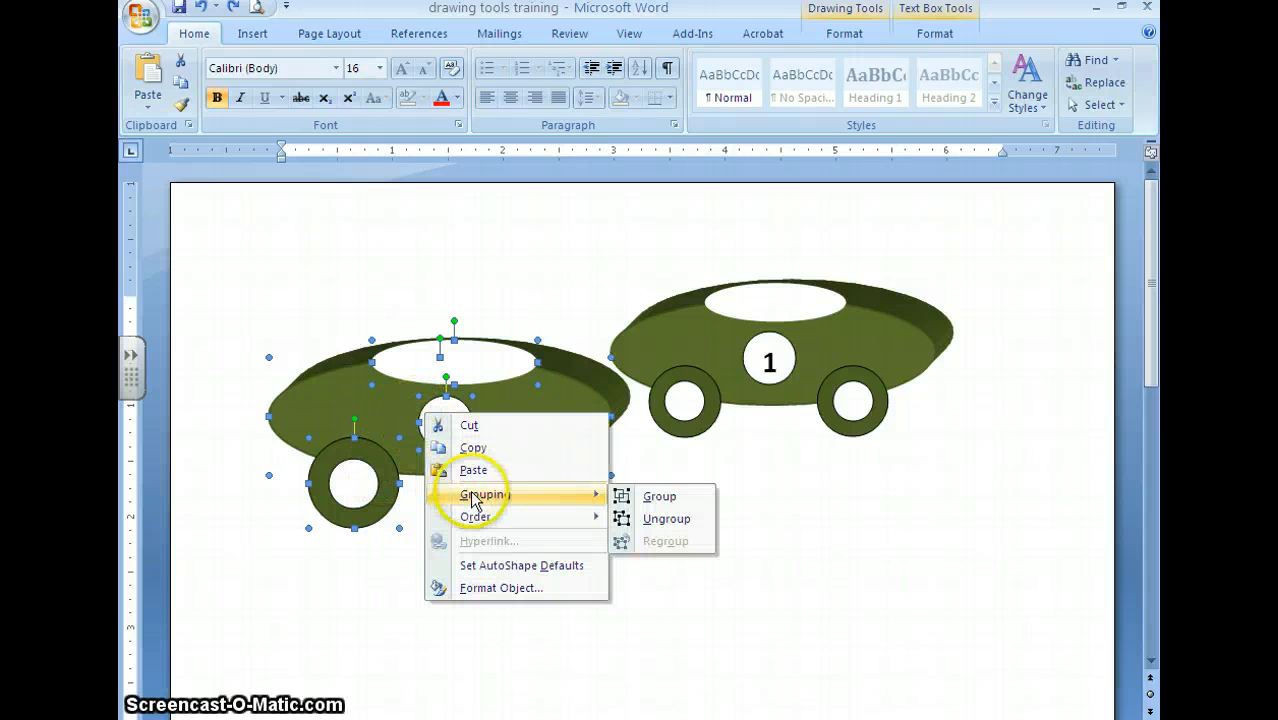
pyautogui.click(660, 497)
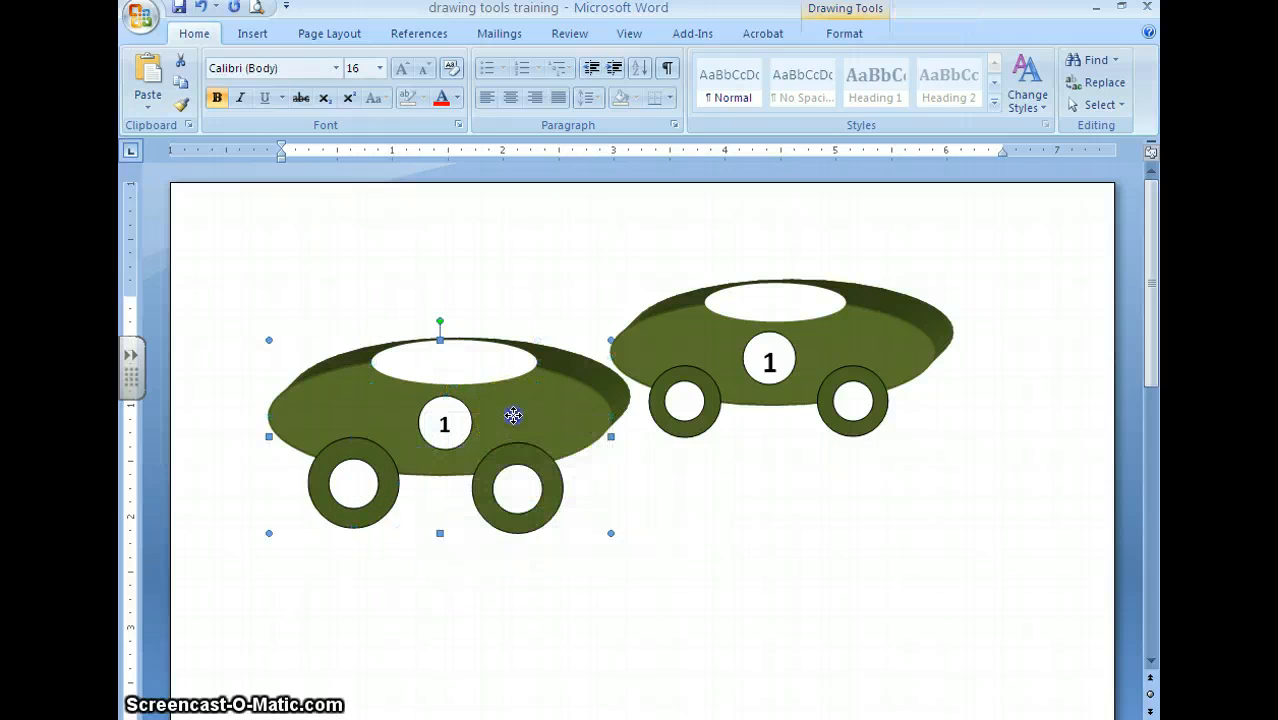
pyautogui.moveTo(513, 414); pyautogui.dragTo(551, 510)
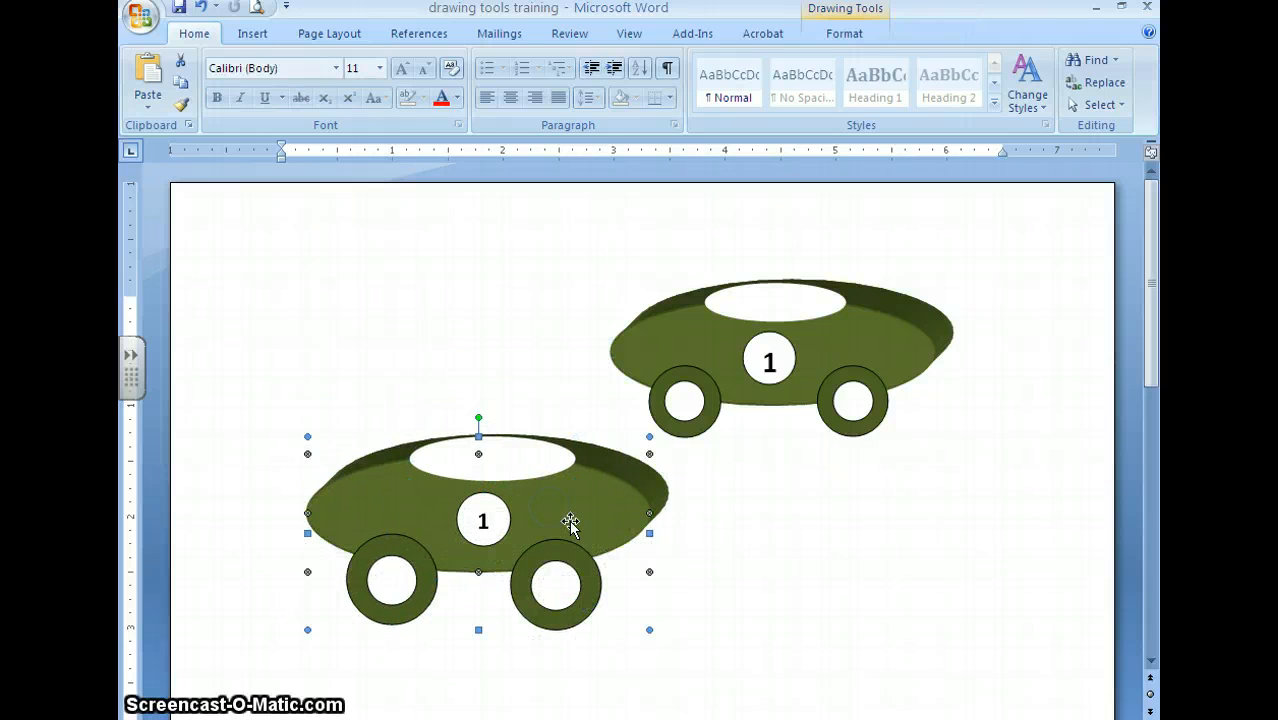
# Try moving the original car's ungrouped green body to the left, and undo the move
pyautogui.click(745, 345)
pyautogui.click(700, 339)
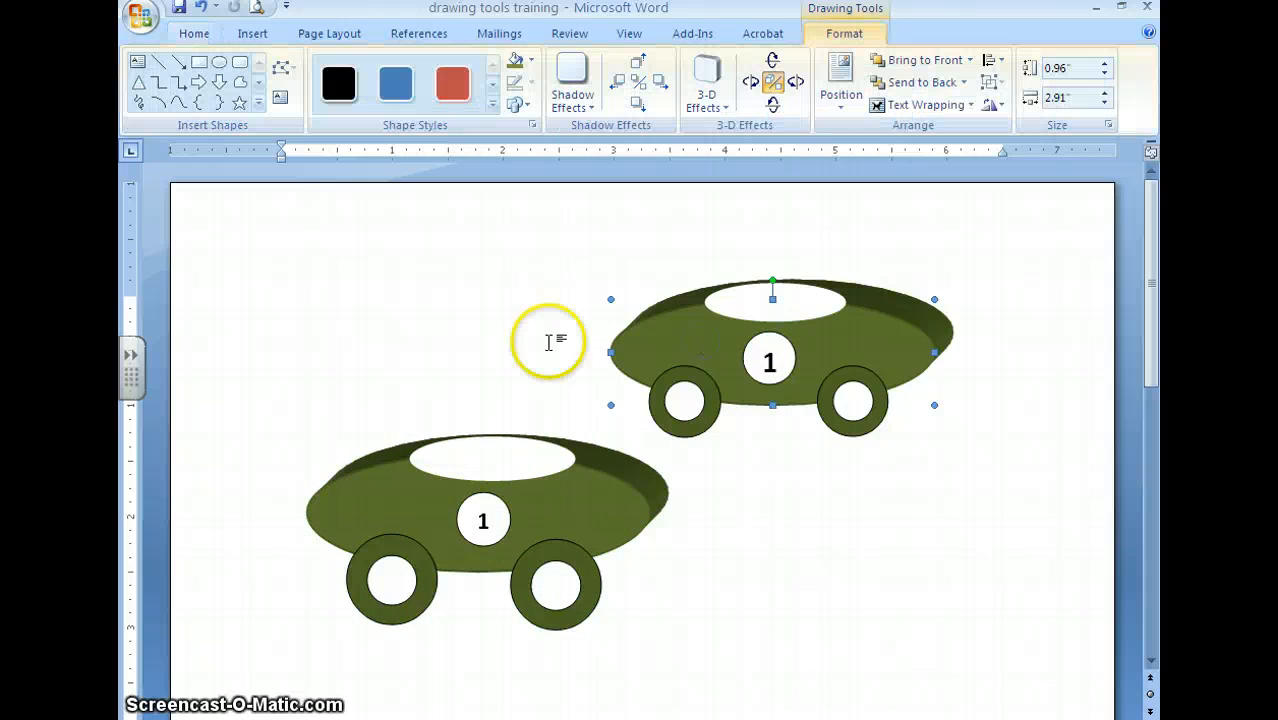
pyautogui.moveTo(663, 344); pyautogui.dragTo(639, 343)
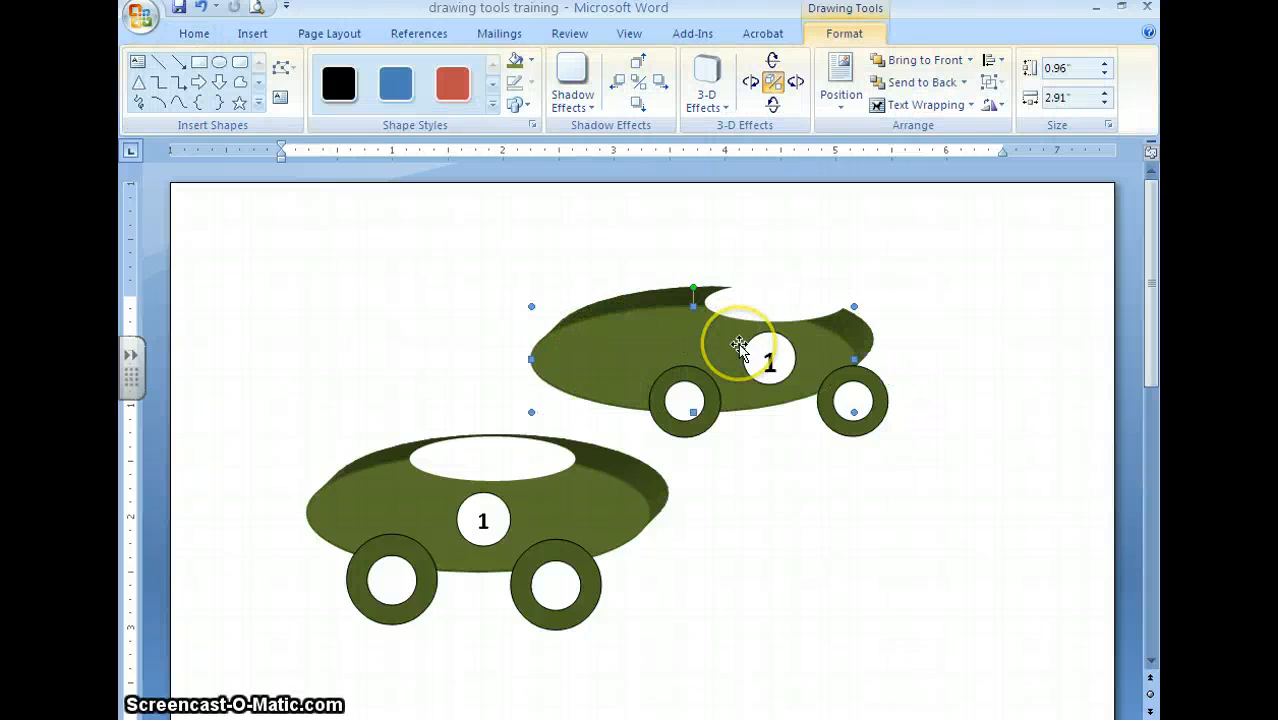
pyautogui.hotkey('ctrl', 'z')
# Move the grouped new car slightly up and to the left, closer to the original car
pyautogui.moveTo(560, 520); pyautogui.dragTo(555, 485)
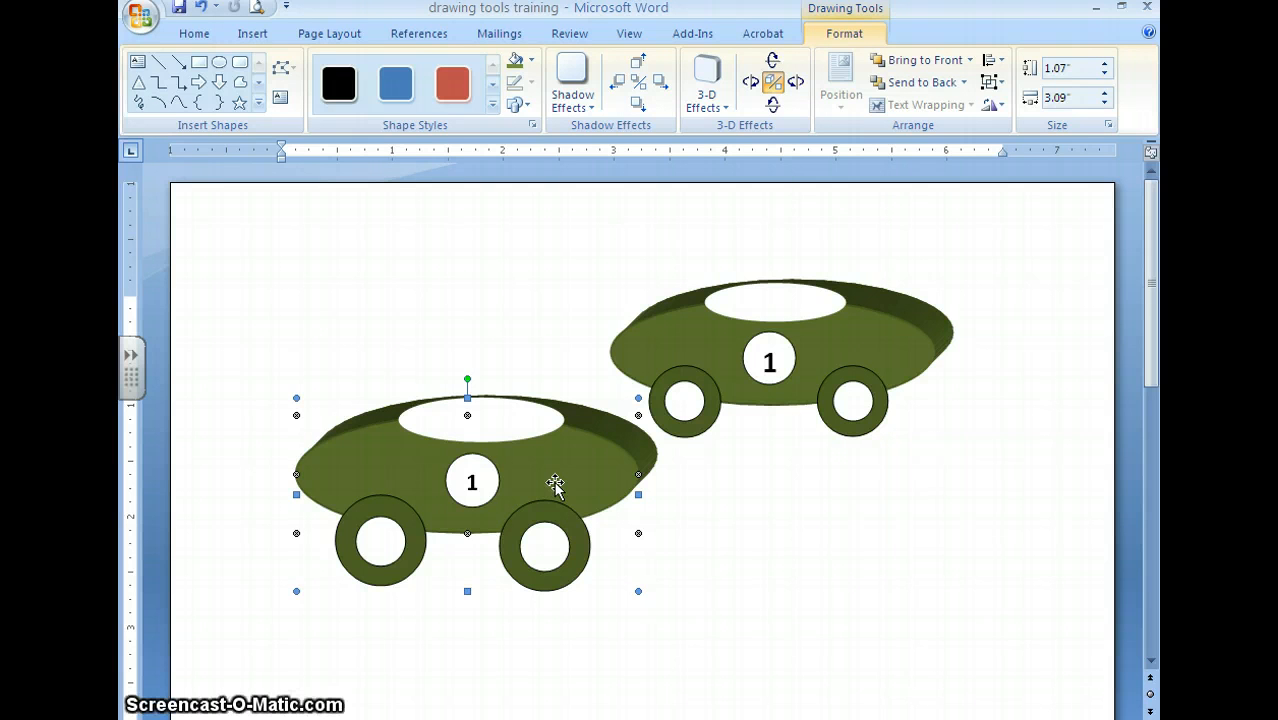
pyautogui.click(558, 680)
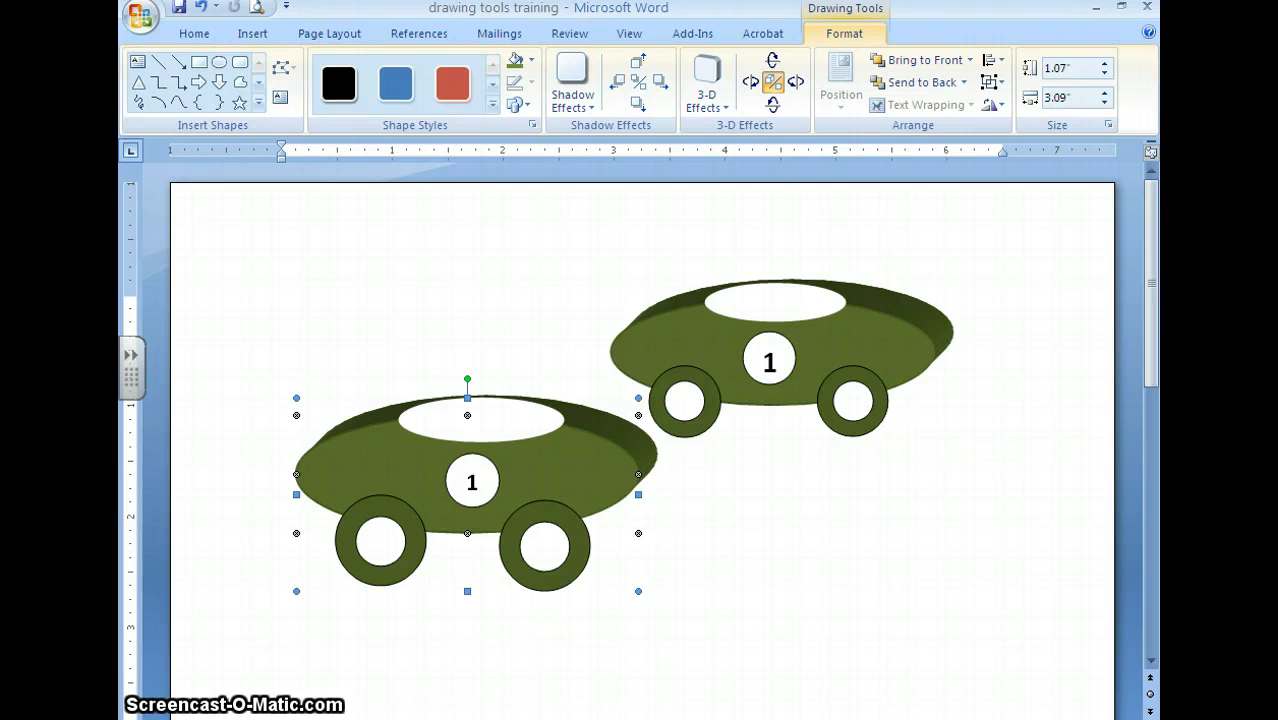